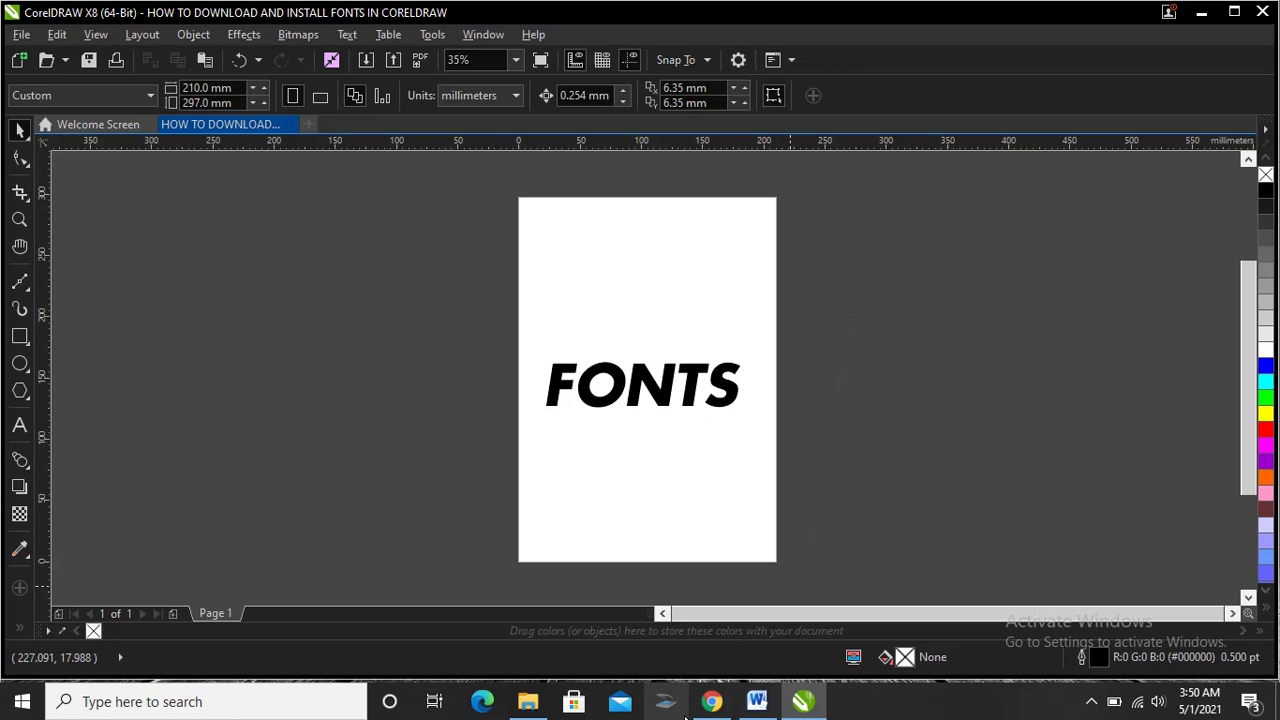
# Step: Back in Chrome, download the Another Day font from dafont.com and open the download's options
pyautogui.click(711, 701)
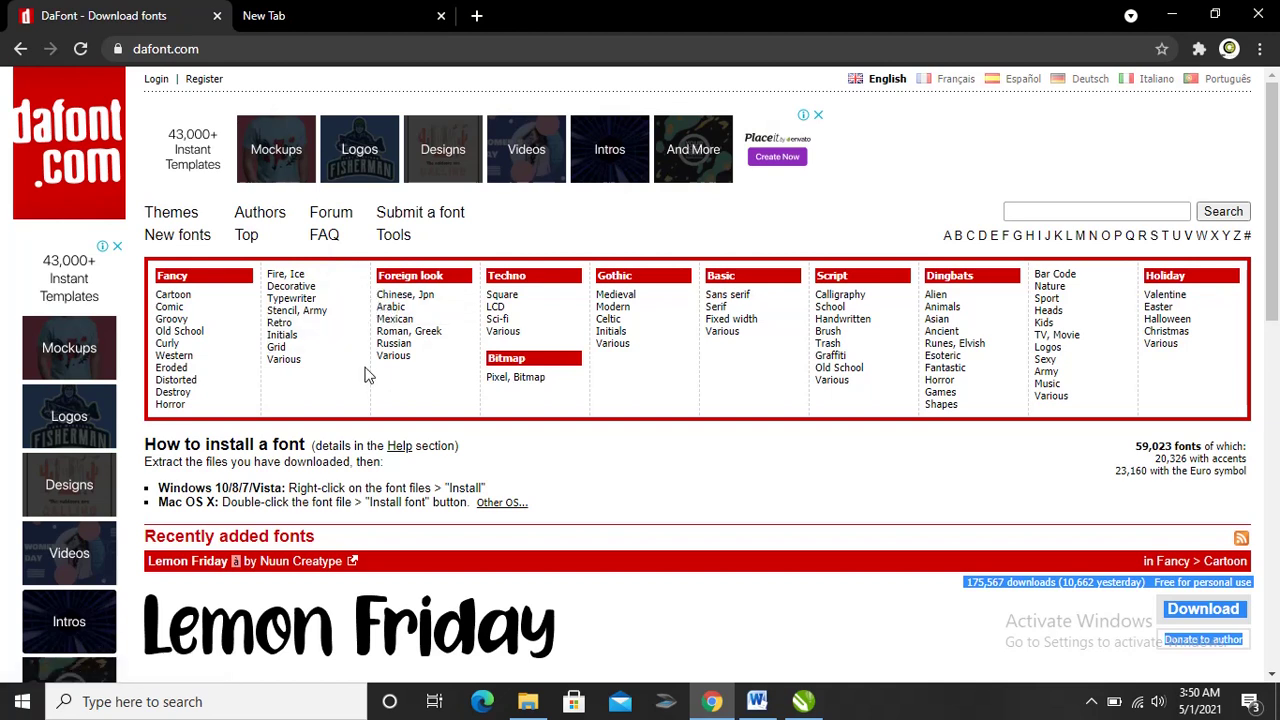
pyautogui.scroll(-3, 365, 375)
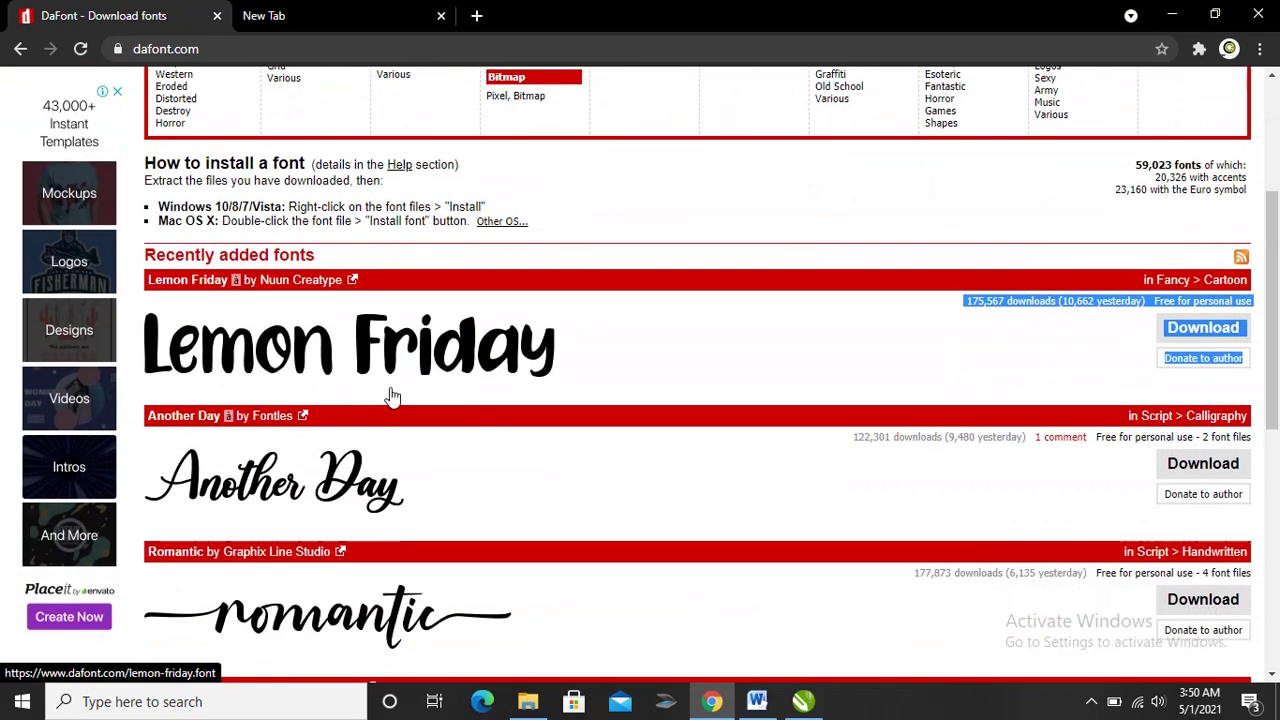
pyautogui.scroll(-1, 388, 385)
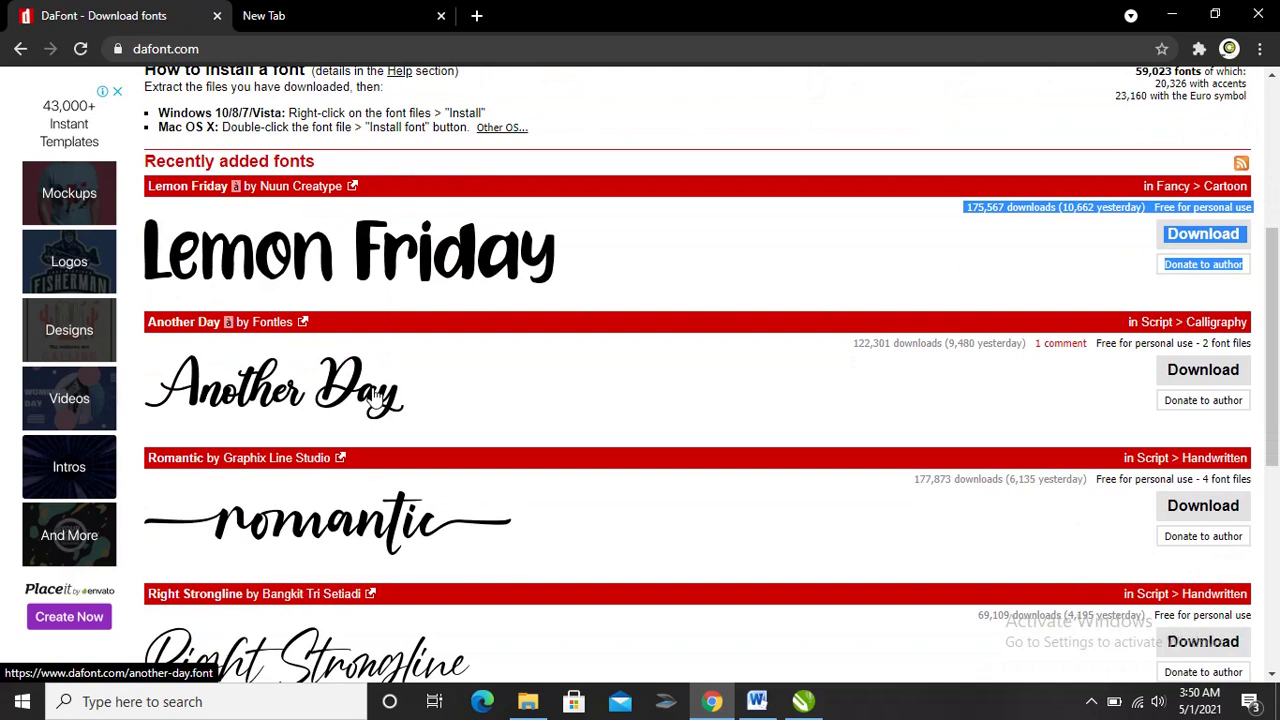
pyautogui.click(1182, 372)
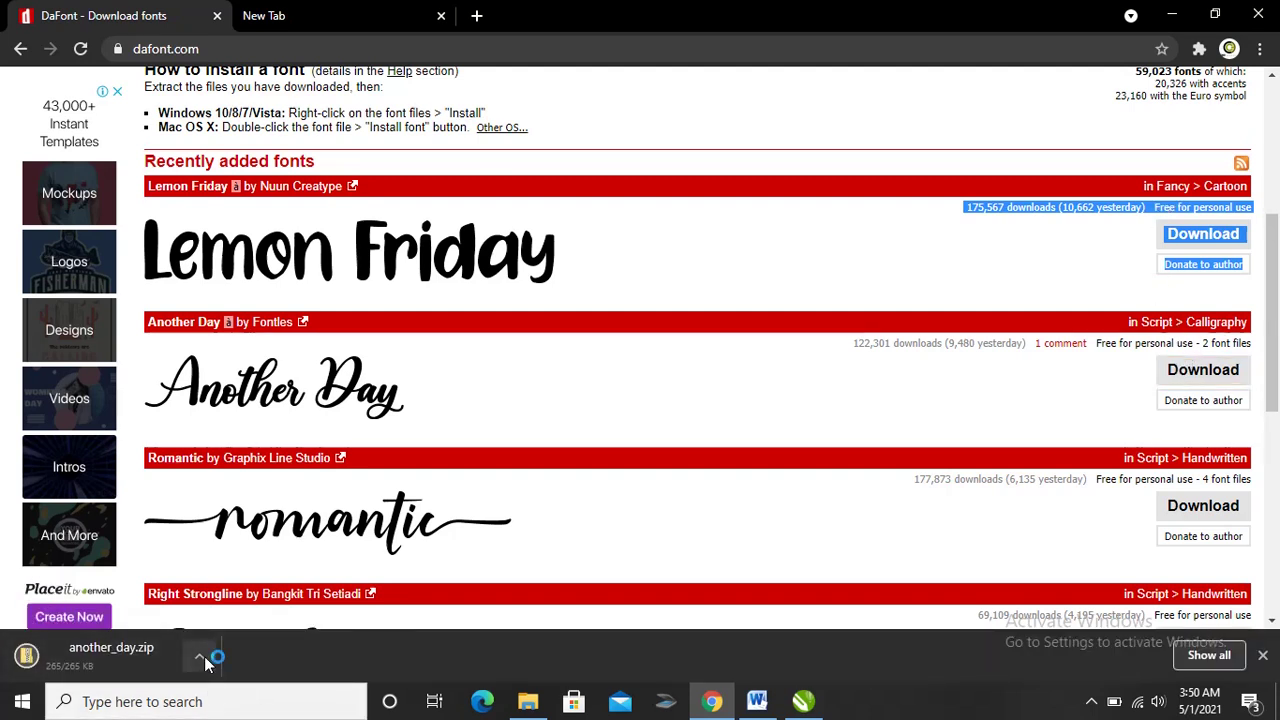
pyautogui.click(200, 657)
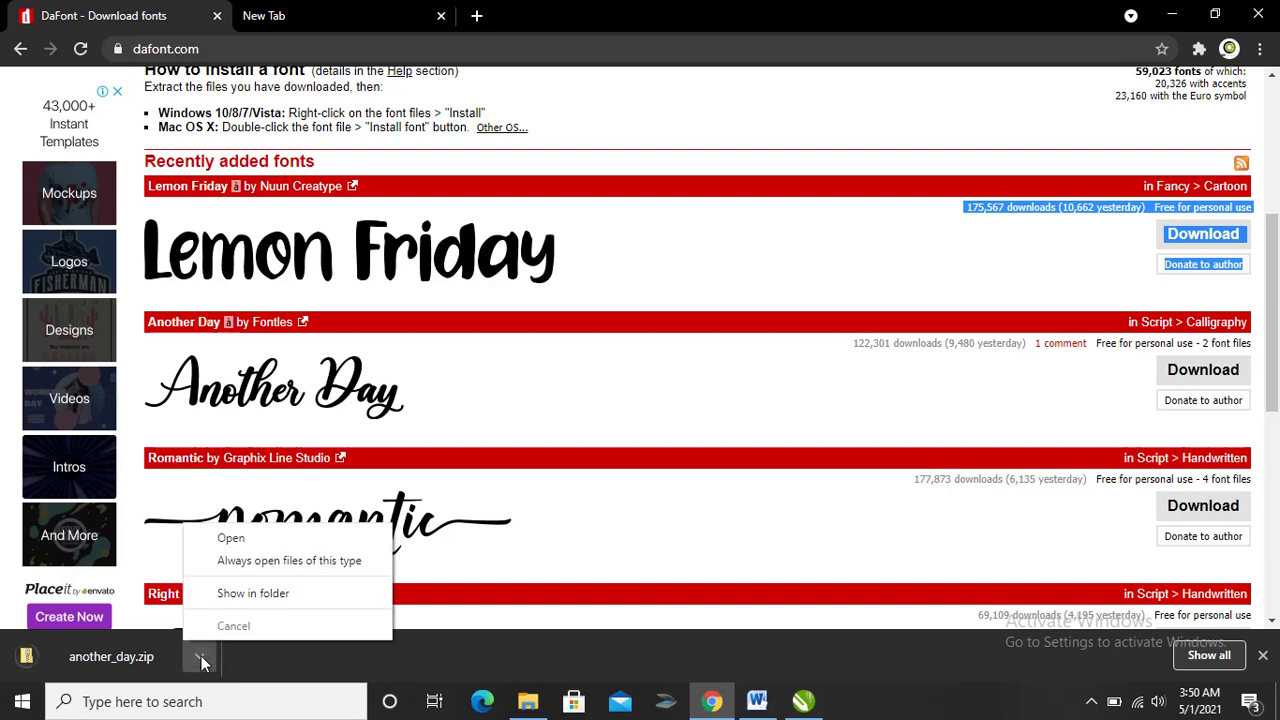
# Step: Copy another_day.zip from the Downloads folder, then minimise Explorer and Chrome
pyautogui.click(248, 597)
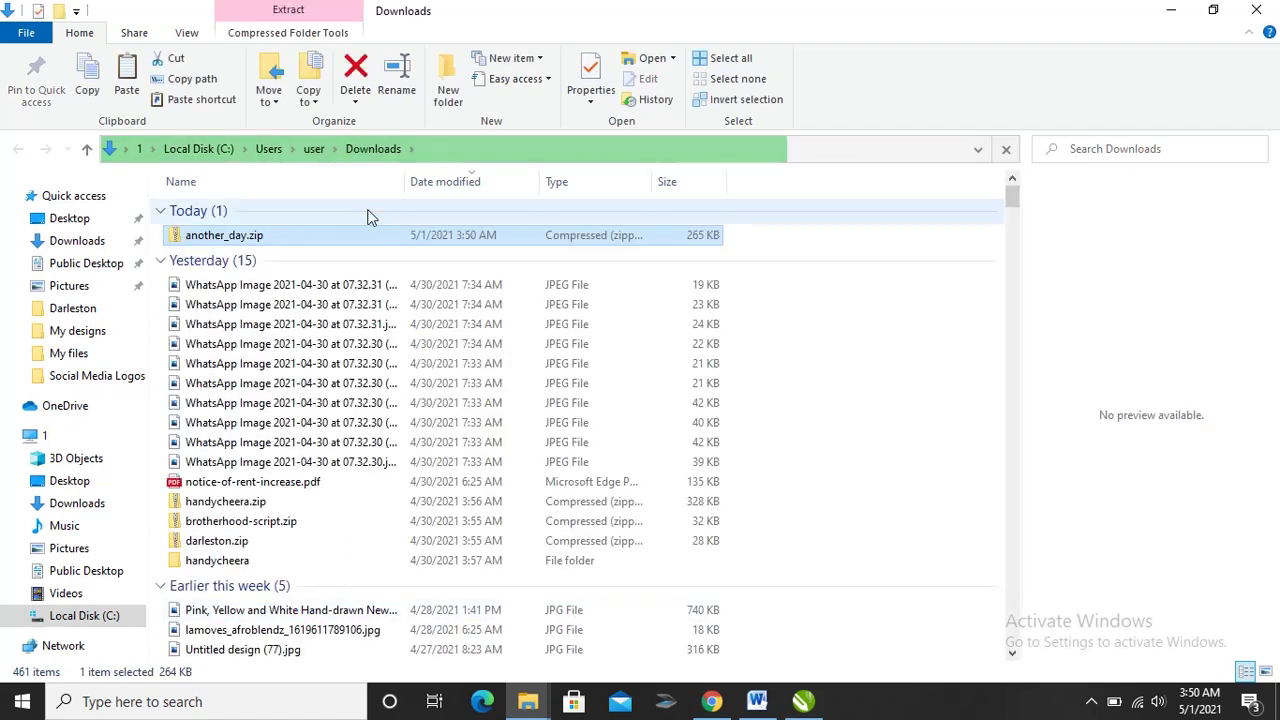
pyautogui.rightClick(324, 241)
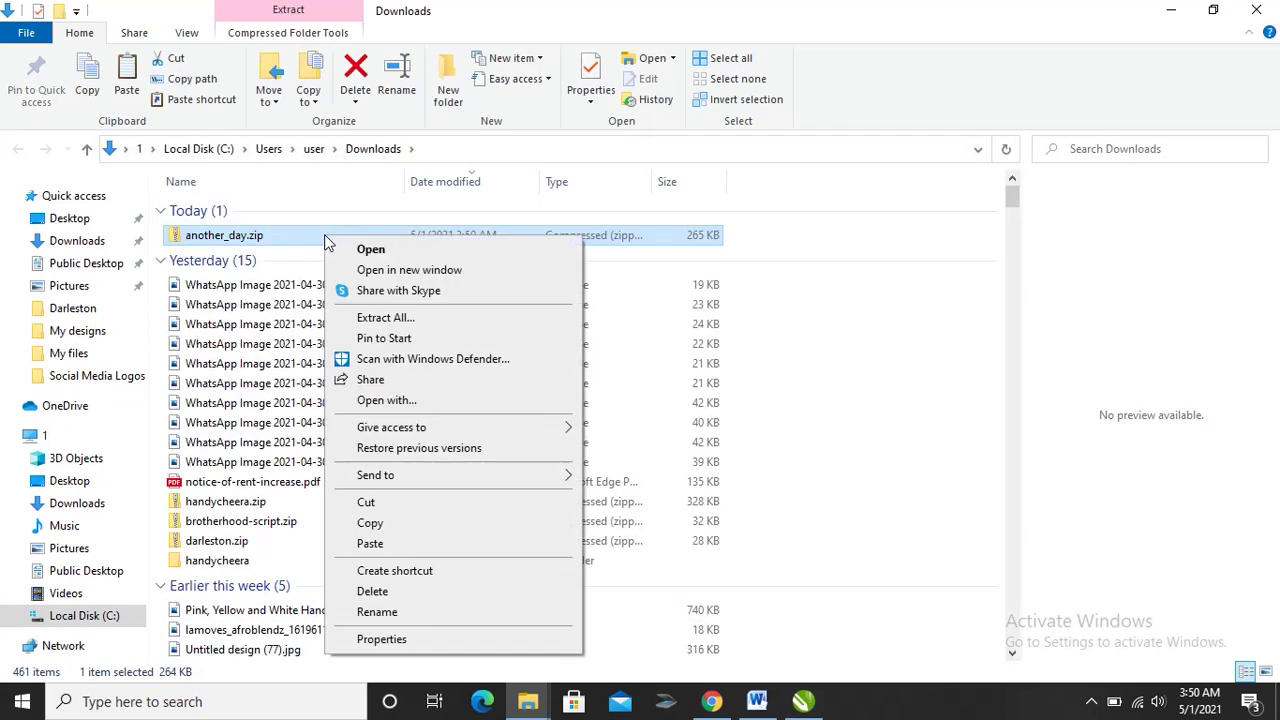
pyautogui.click(369, 532)
pyautogui.click(1171, 10)
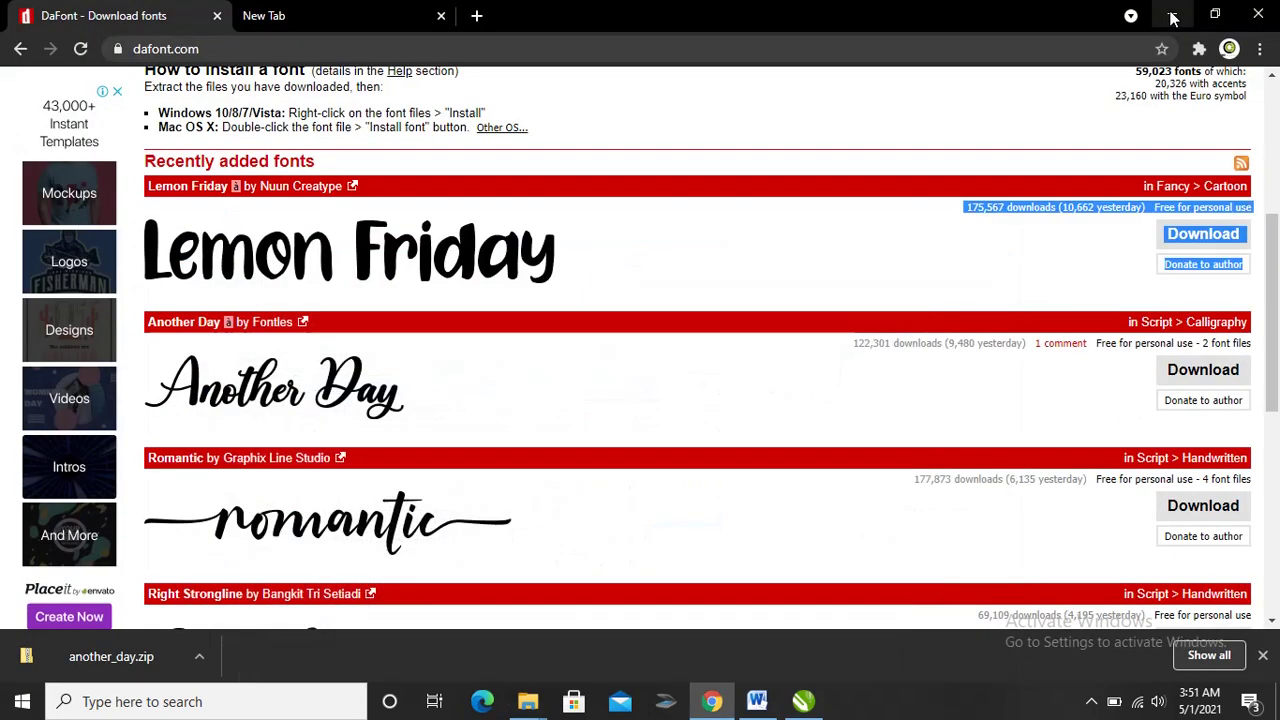
pyautogui.click(1172, 16)
# Step: Minimise CorelDRAW and paste another_day.zip onto the desktop
pyautogui.click(1196, 10)
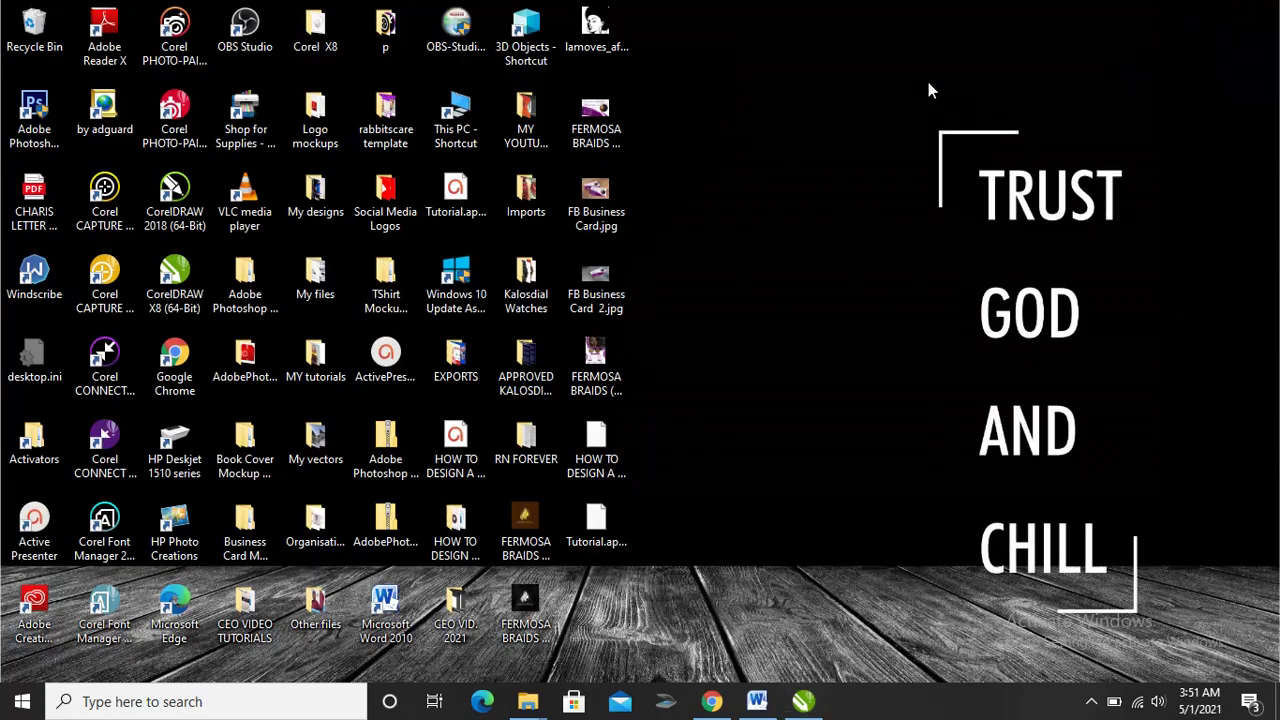
pyautogui.rightClick(896, 63)
pyautogui.click(938, 146)
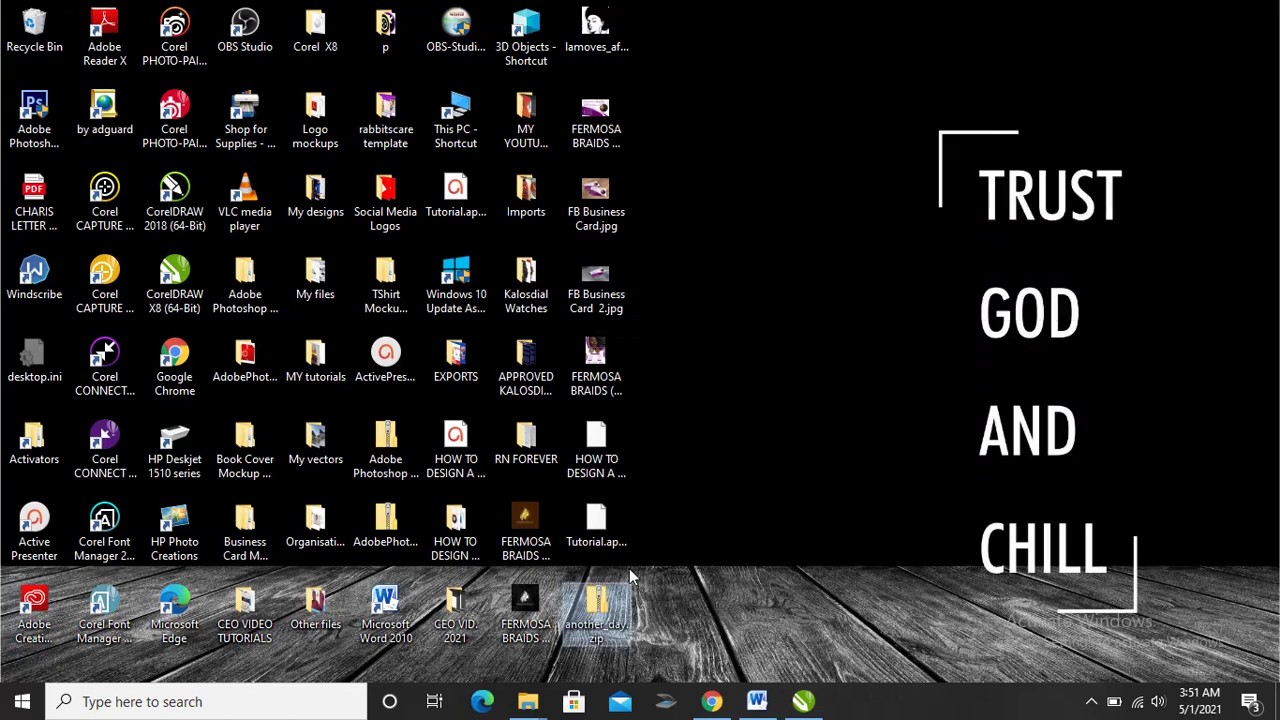
# Step: Extract the desktop another_day.zip into a new another_day folder
pyautogui.rightClick(598, 607)
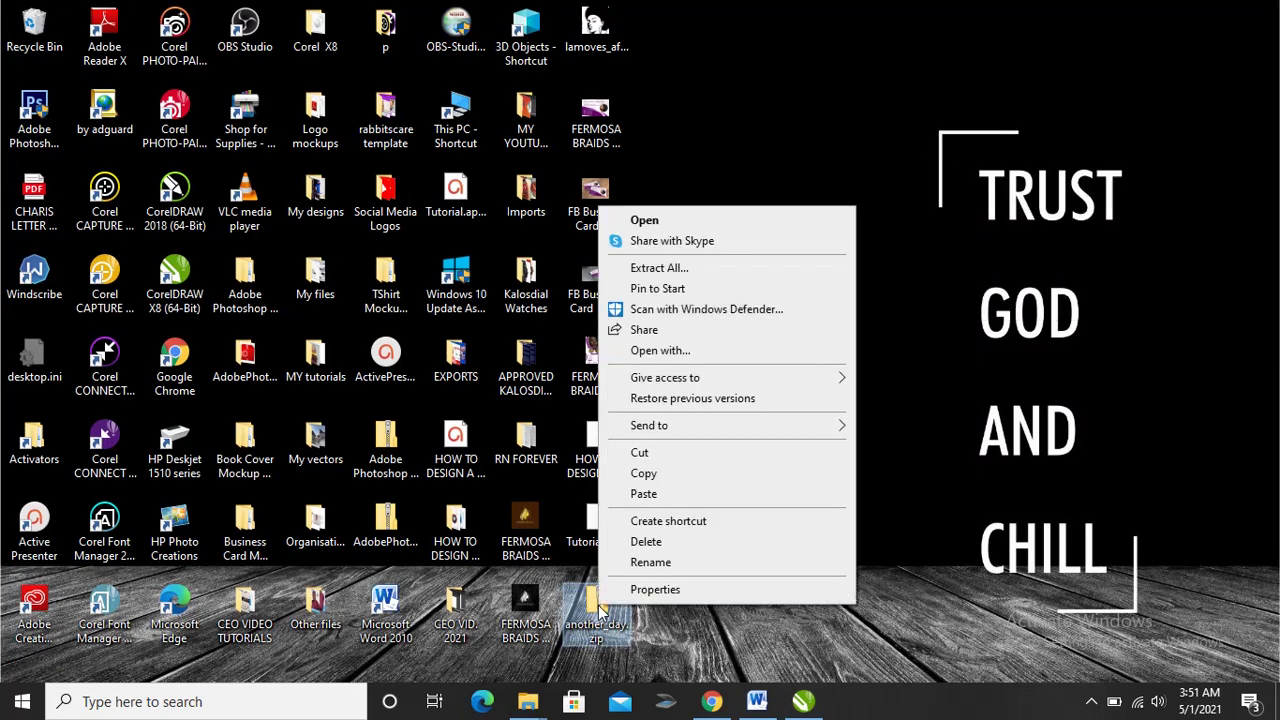
pyautogui.click(690, 268)
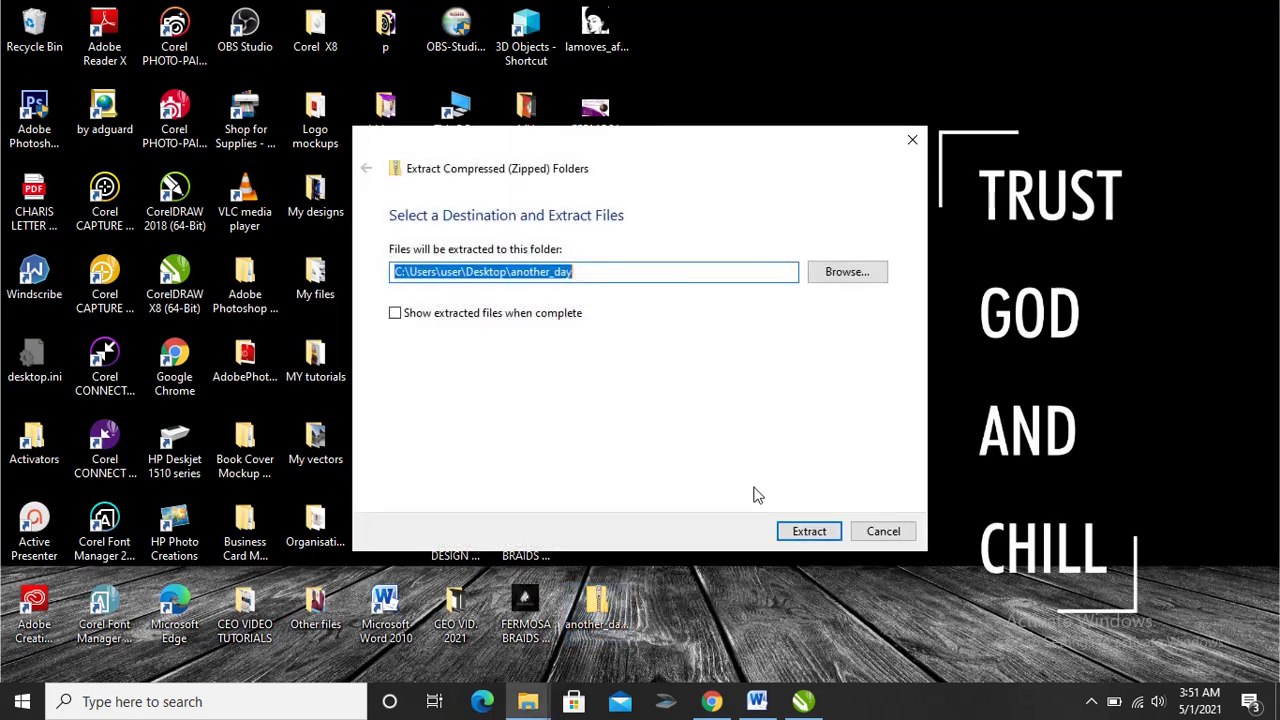
pyautogui.click(812, 533)
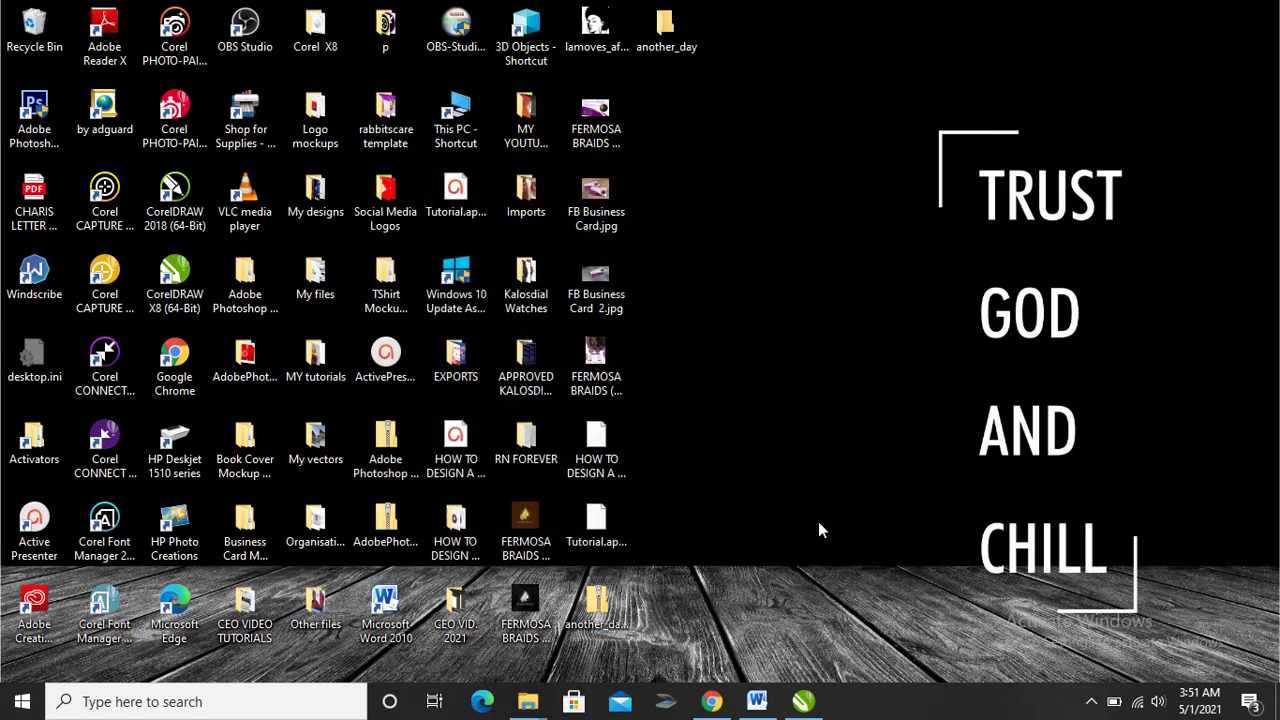
# Step: Open the another_day folder and preview the AnotherDay.otf typeface
pyautogui.doubleClick(667, 30)
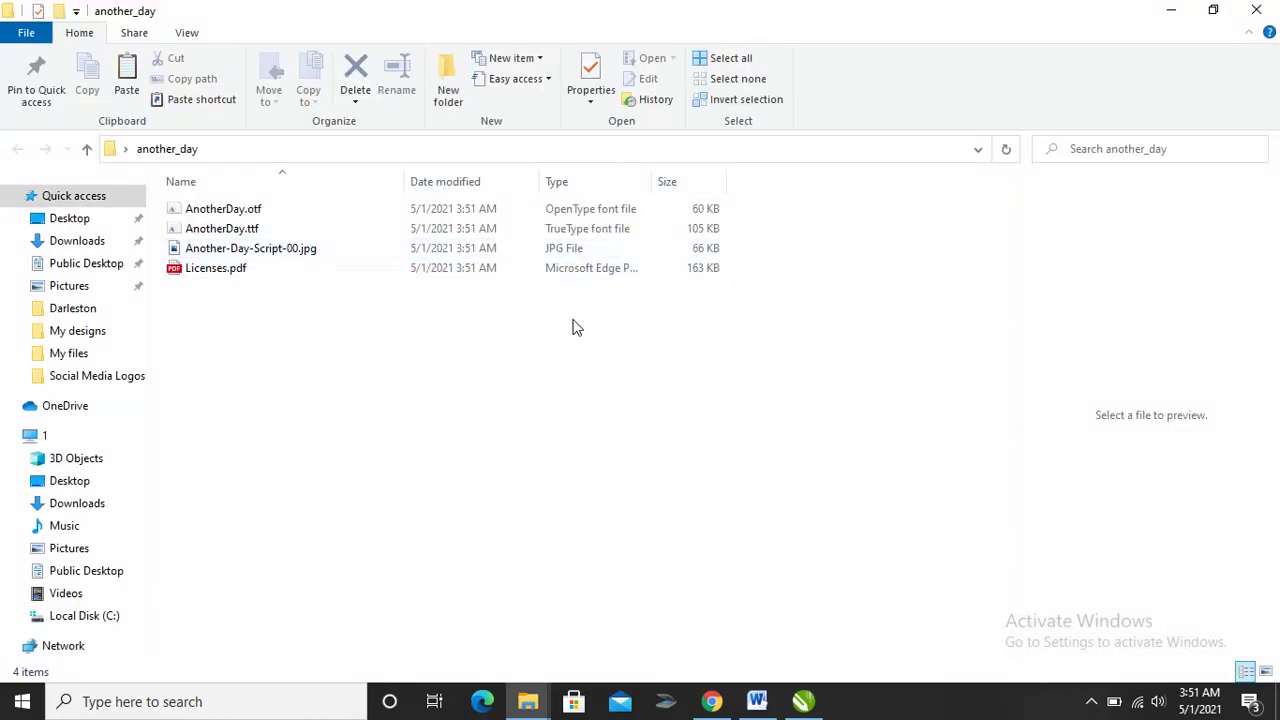
pyautogui.doubleClick(319, 212)
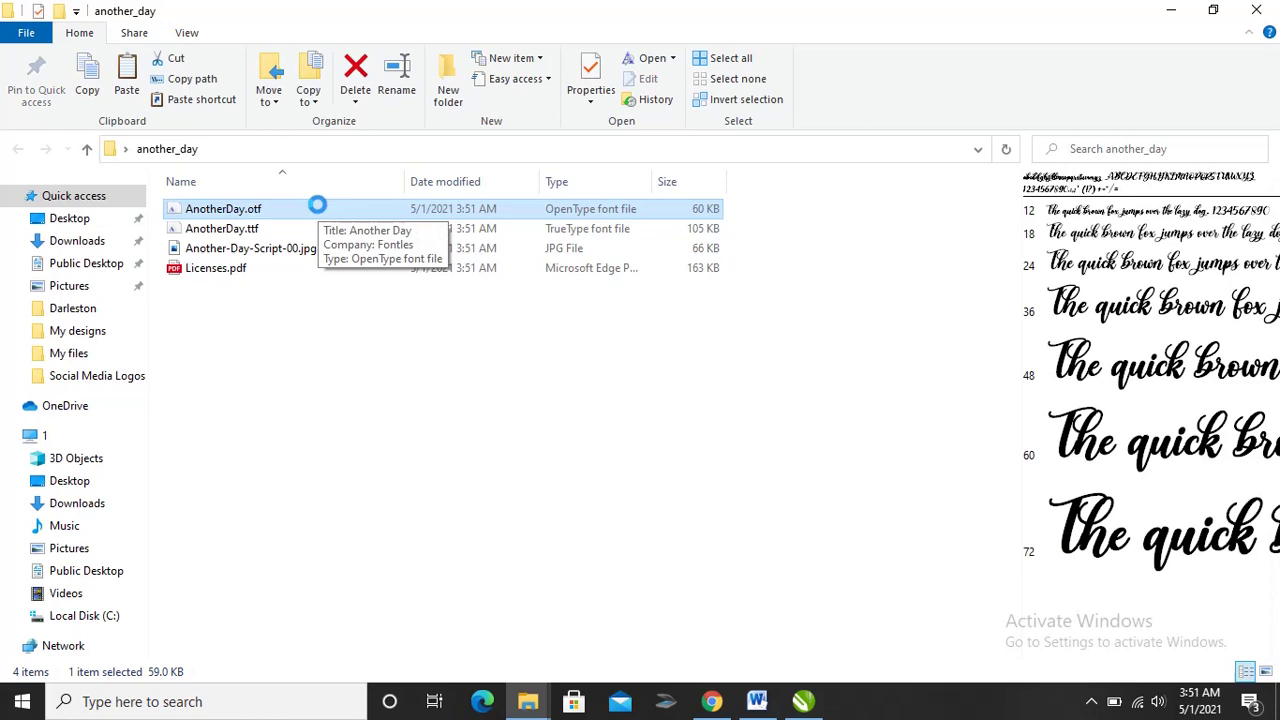
pyautogui.rightClick(319, 207)
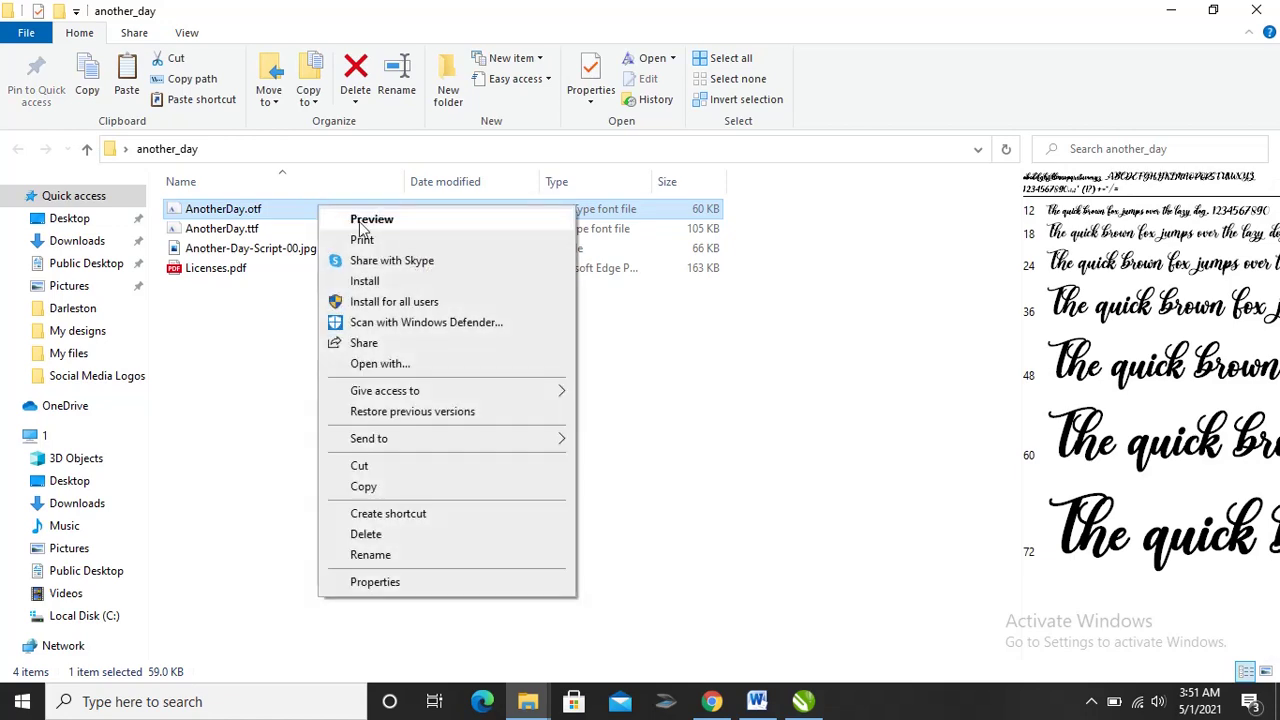
pyautogui.click(380, 222)
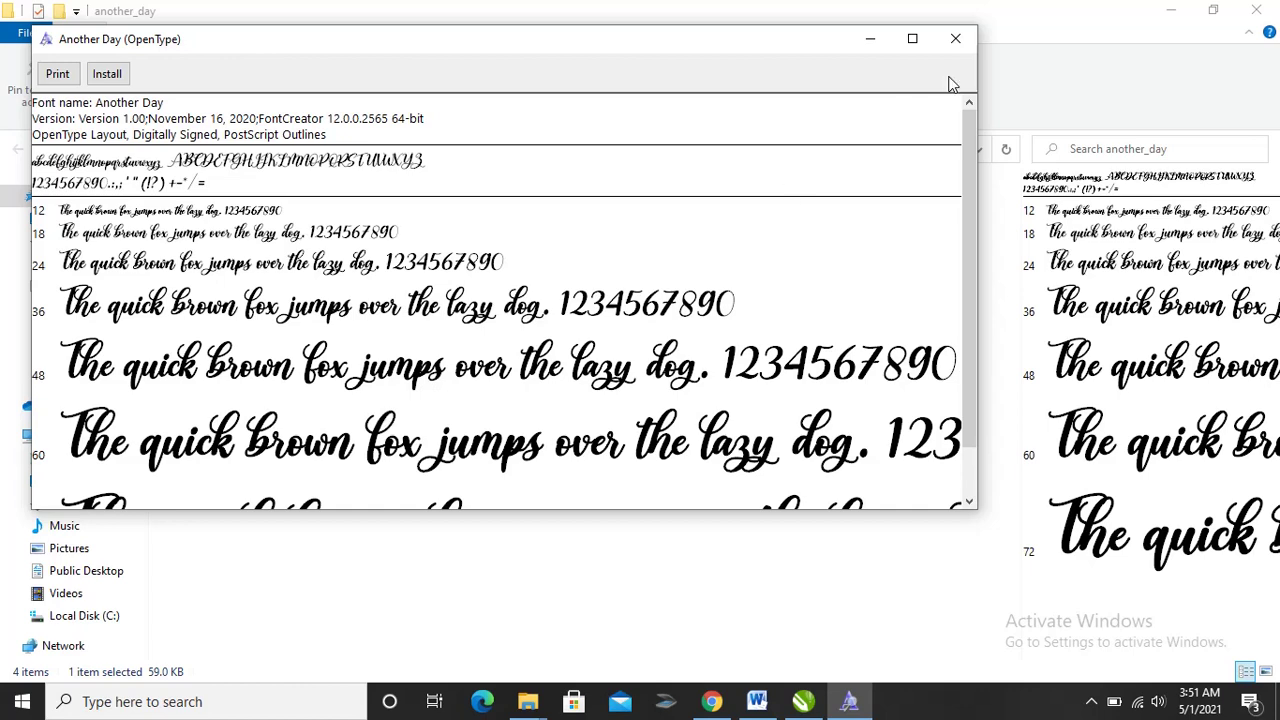
pyautogui.click(965, 42)
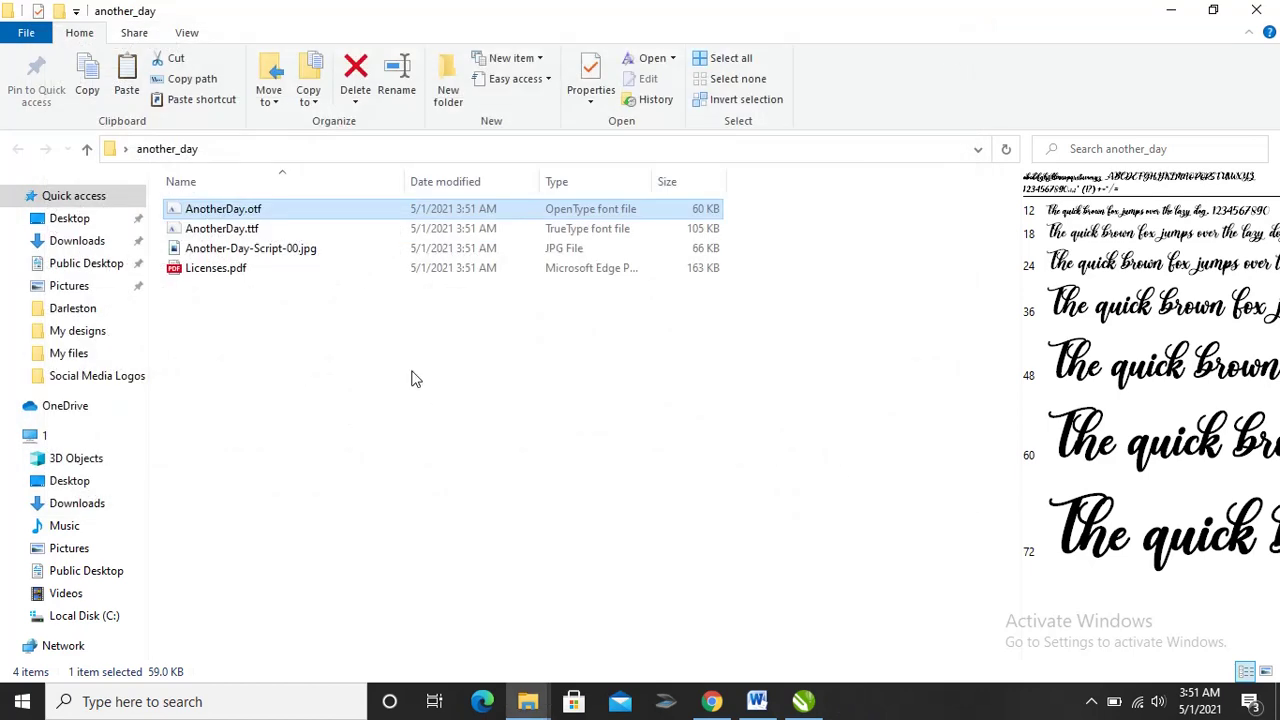
# Step: Install AnotherDay.otf for all users, then copy the AnotherDay.otf file
pyautogui.rightClick(296, 216)
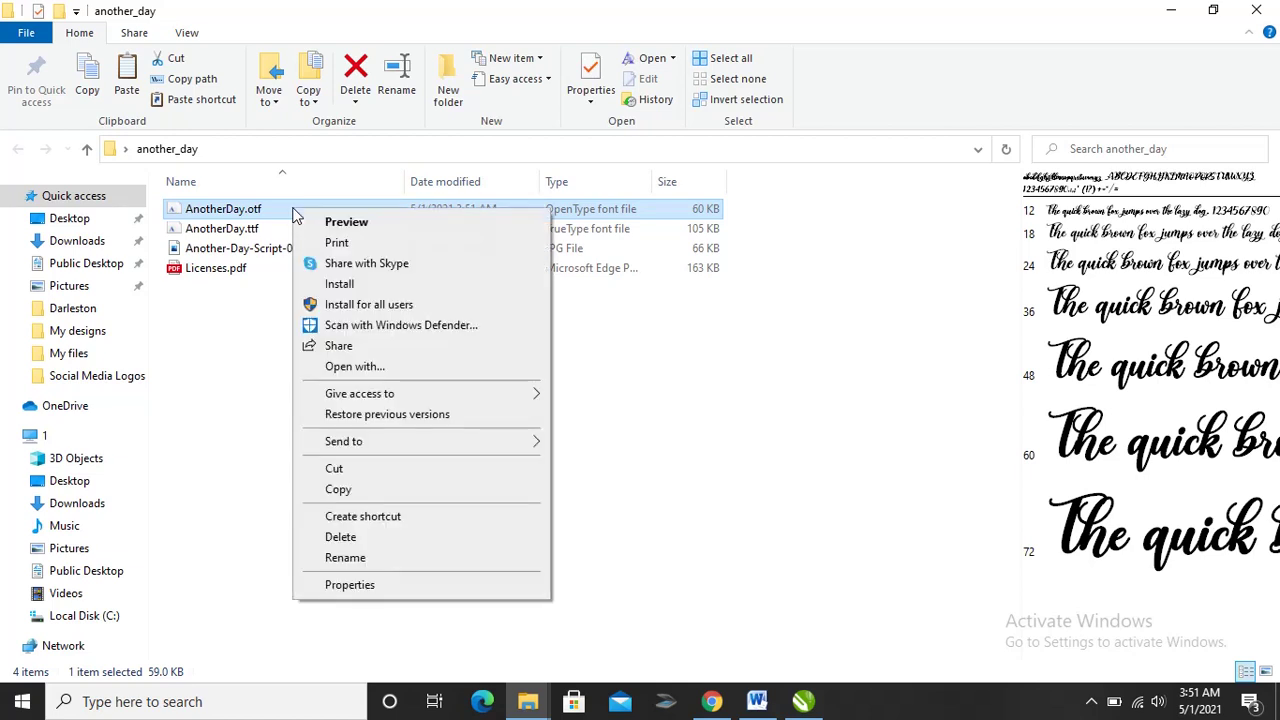
pyautogui.click(370, 305)
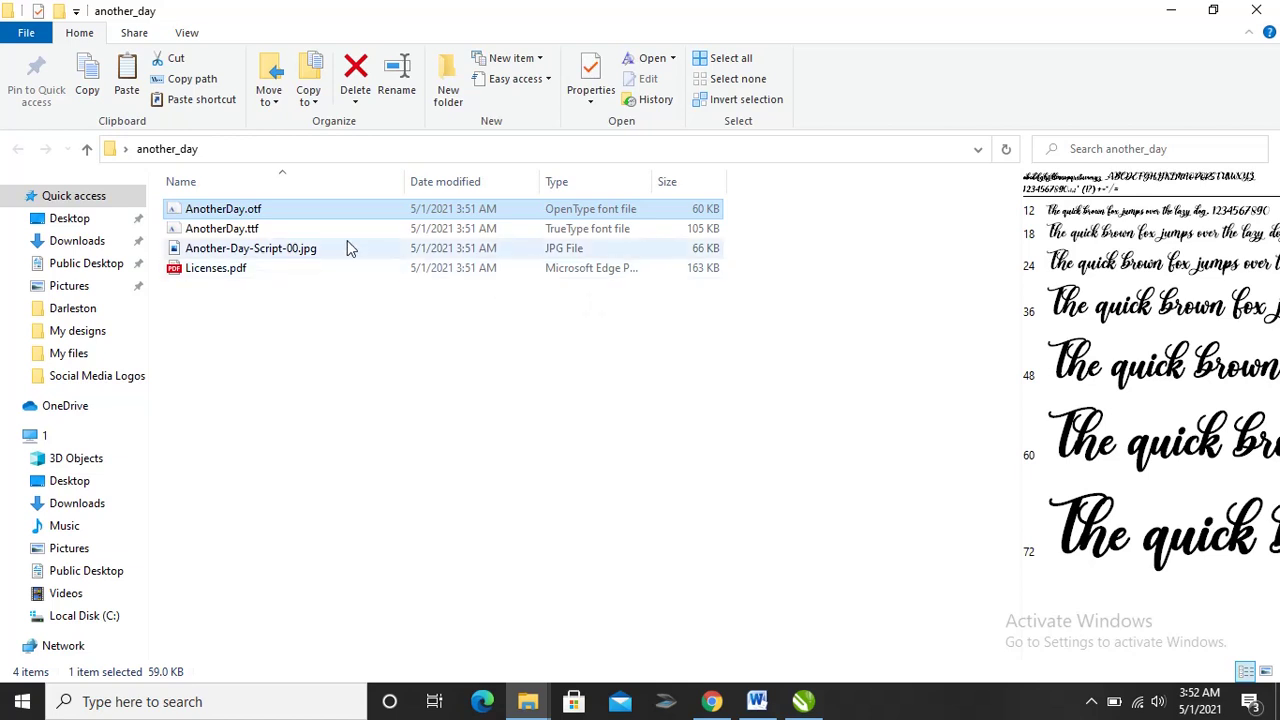
pyautogui.rightClick(276, 209)
pyautogui.click(318, 487)
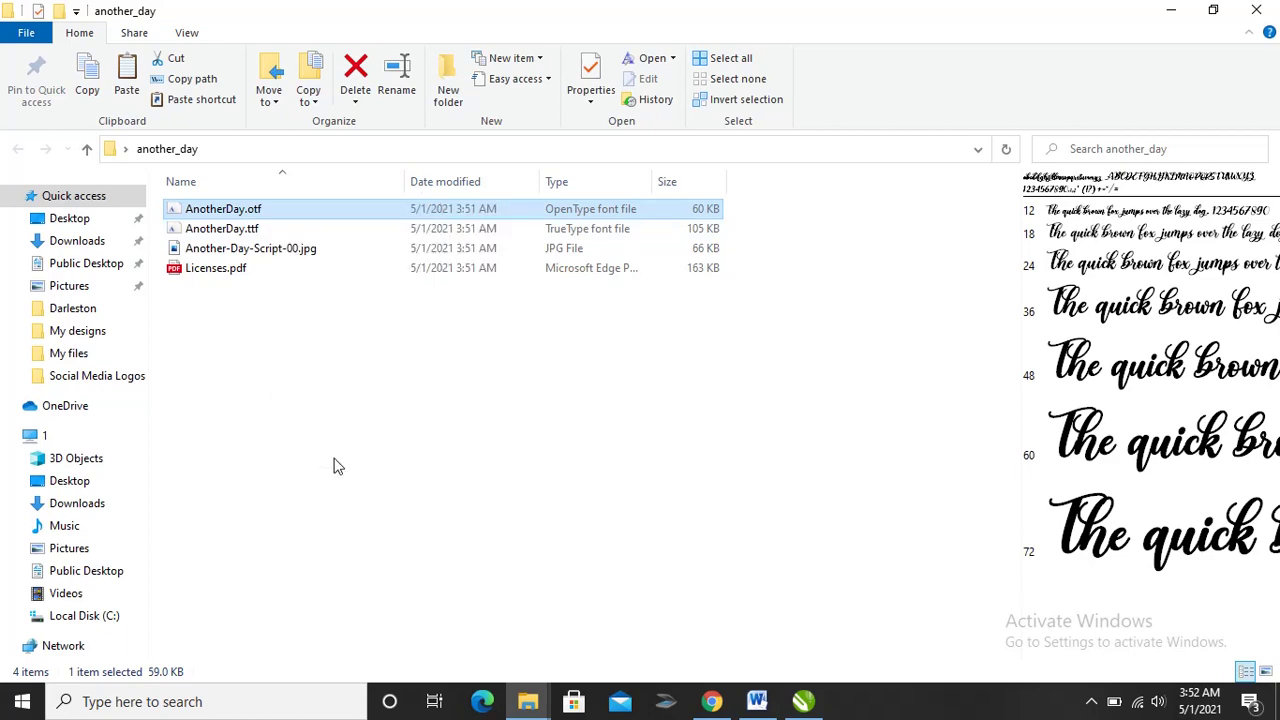
# Step: Paste AnotherDay.otf into C:\Windows\Fonts, then minimise File Explorer
pyautogui.click(86, 622)
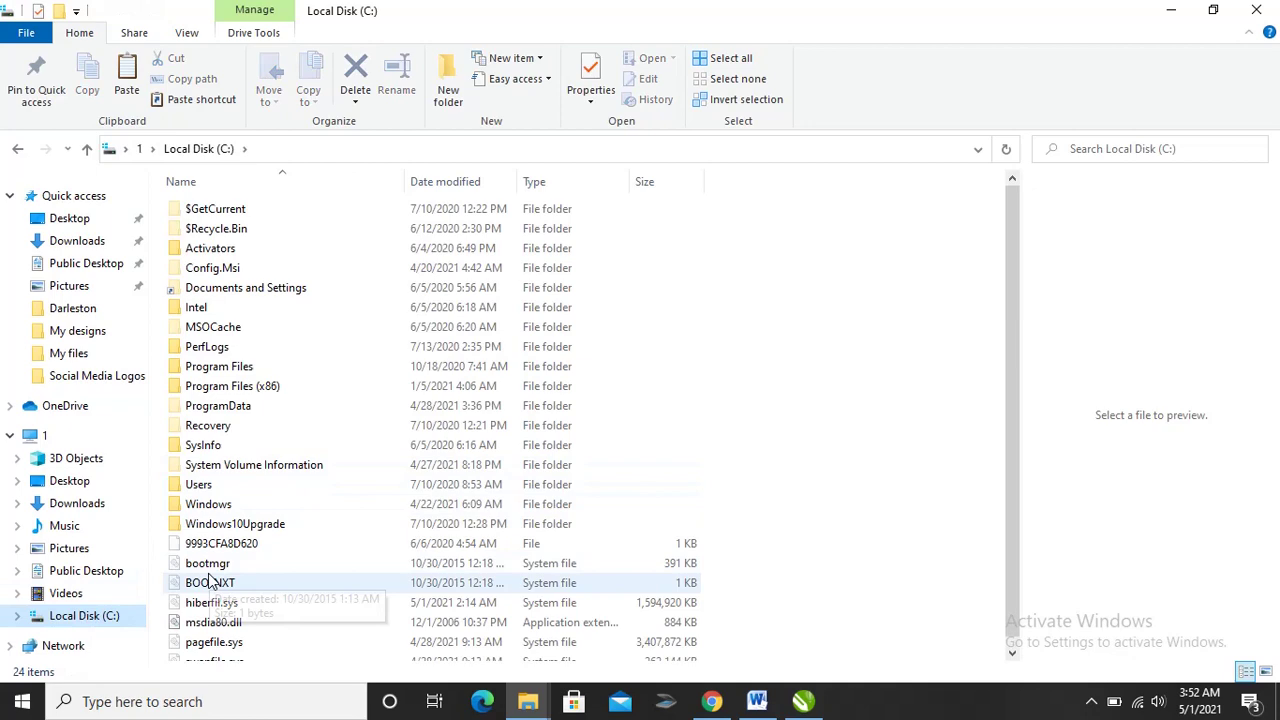
pyautogui.doubleClick(212, 504)
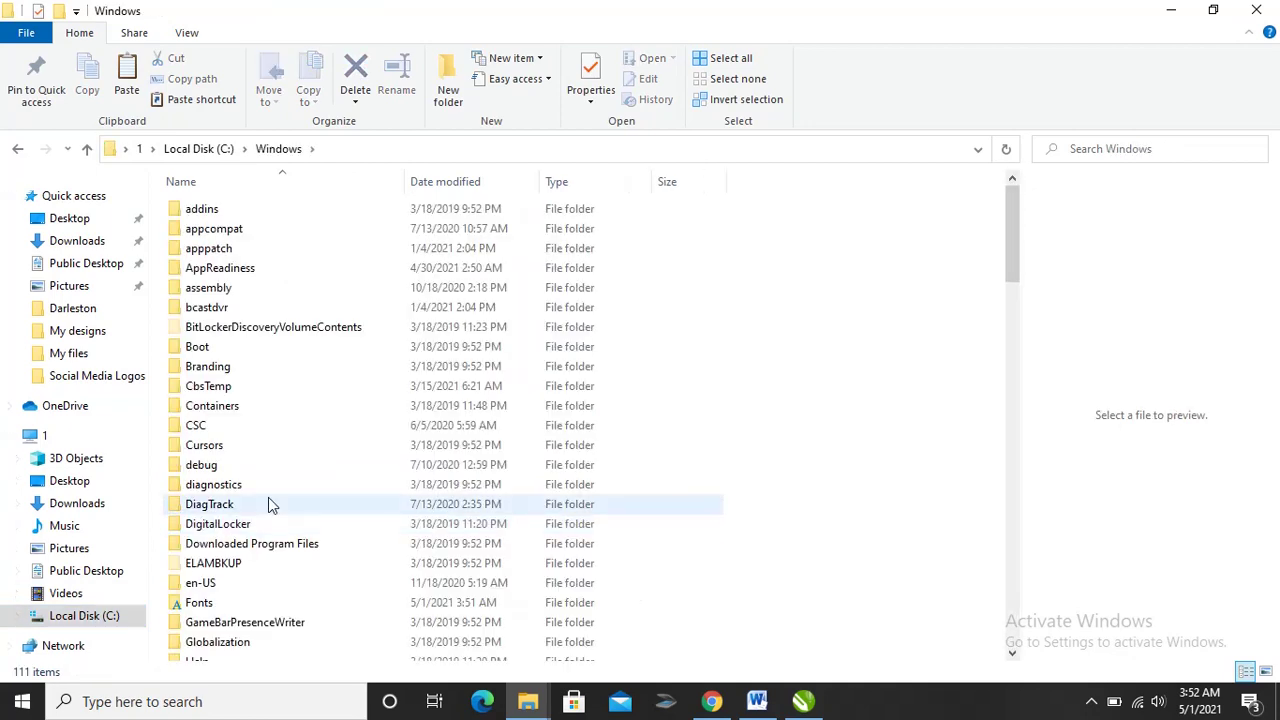
pyautogui.click(199, 604)
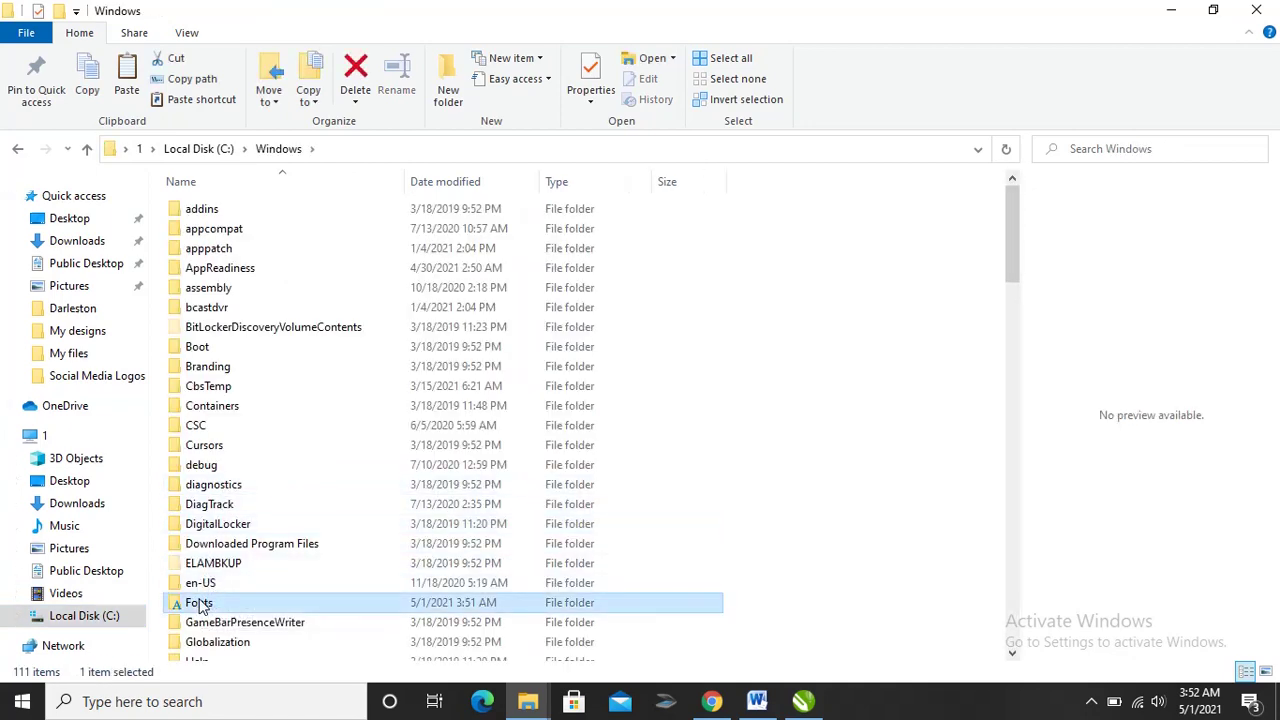
pyautogui.rightClick(200, 605)
pyautogui.click(248, 506)
pyautogui.click(1173, 11)
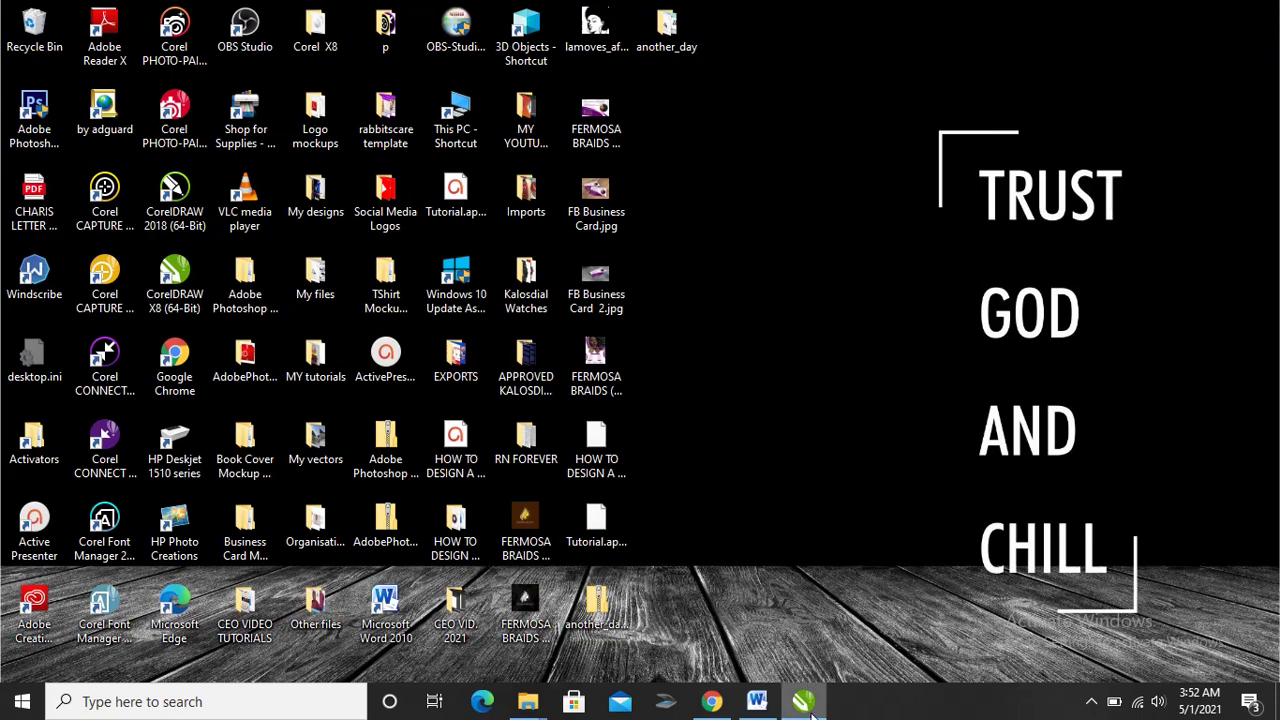
# Step: Restore CorelDRAW and select the Futura-BoldOblique FONTS text, zoomed in
pyautogui.moveTo(806, 690)
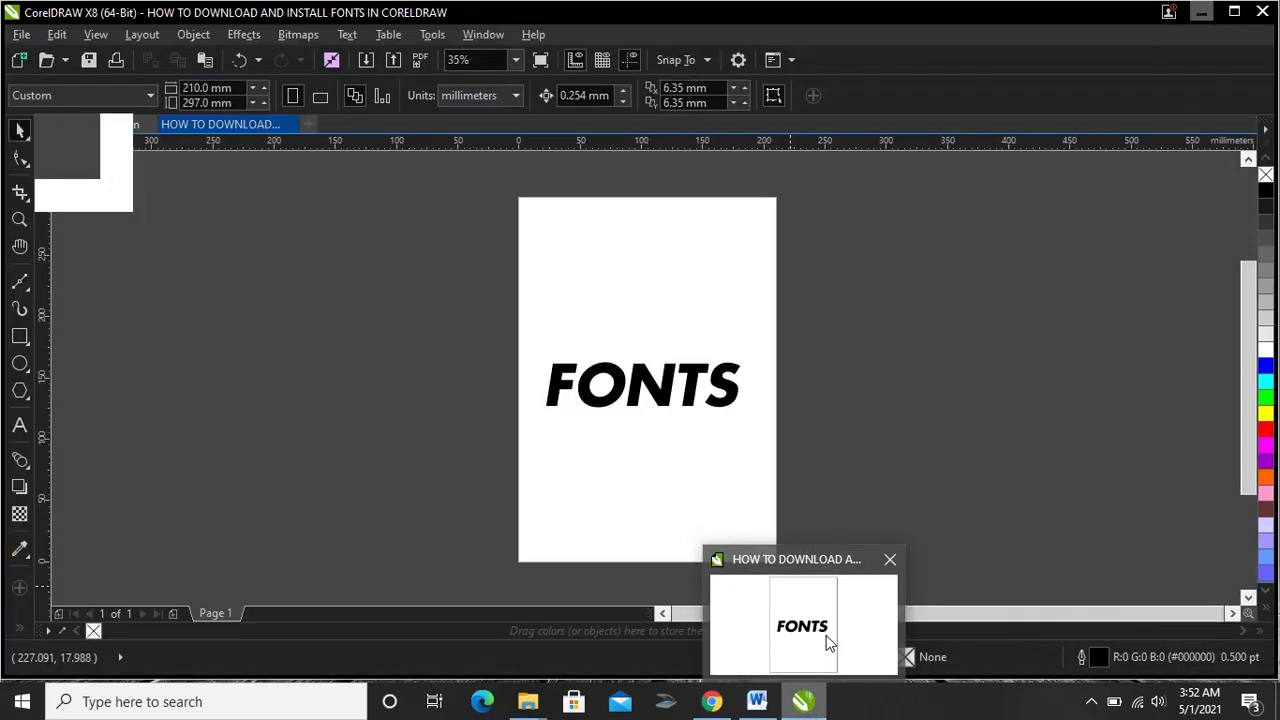
pyautogui.click(827, 636)
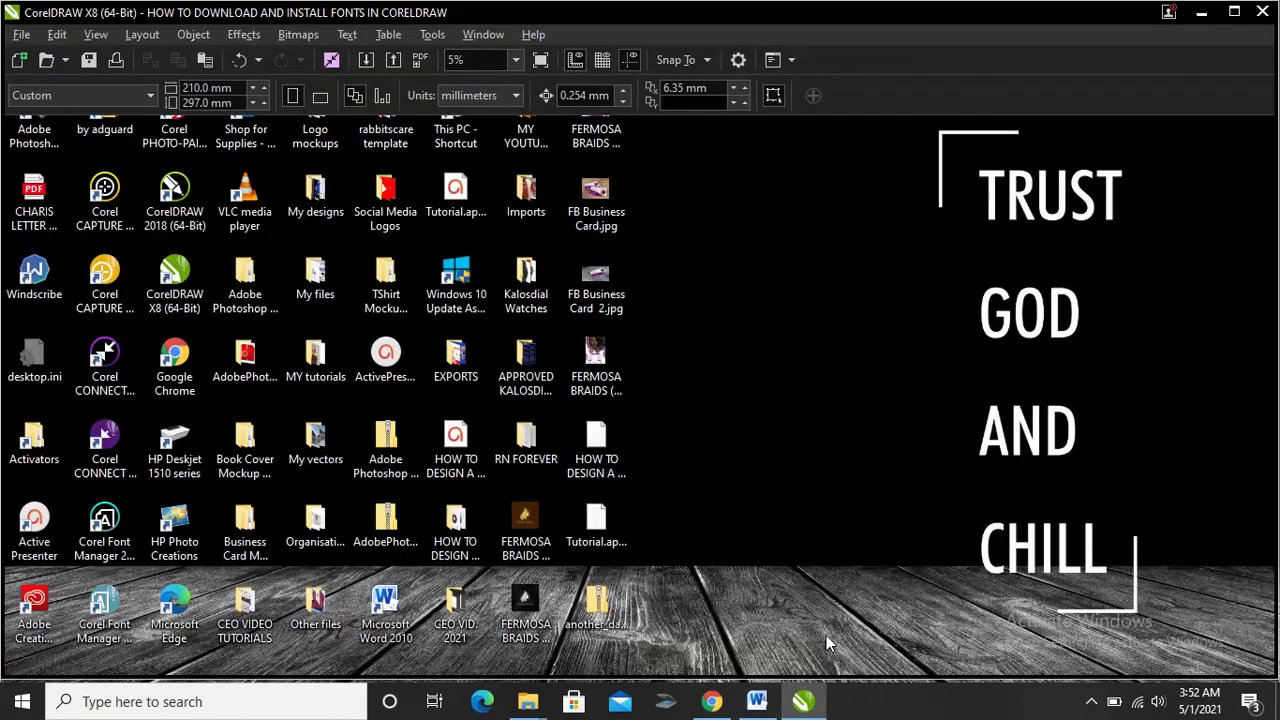
pyautogui.moveTo(462, 310); pyautogui.dragTo(824, 464)
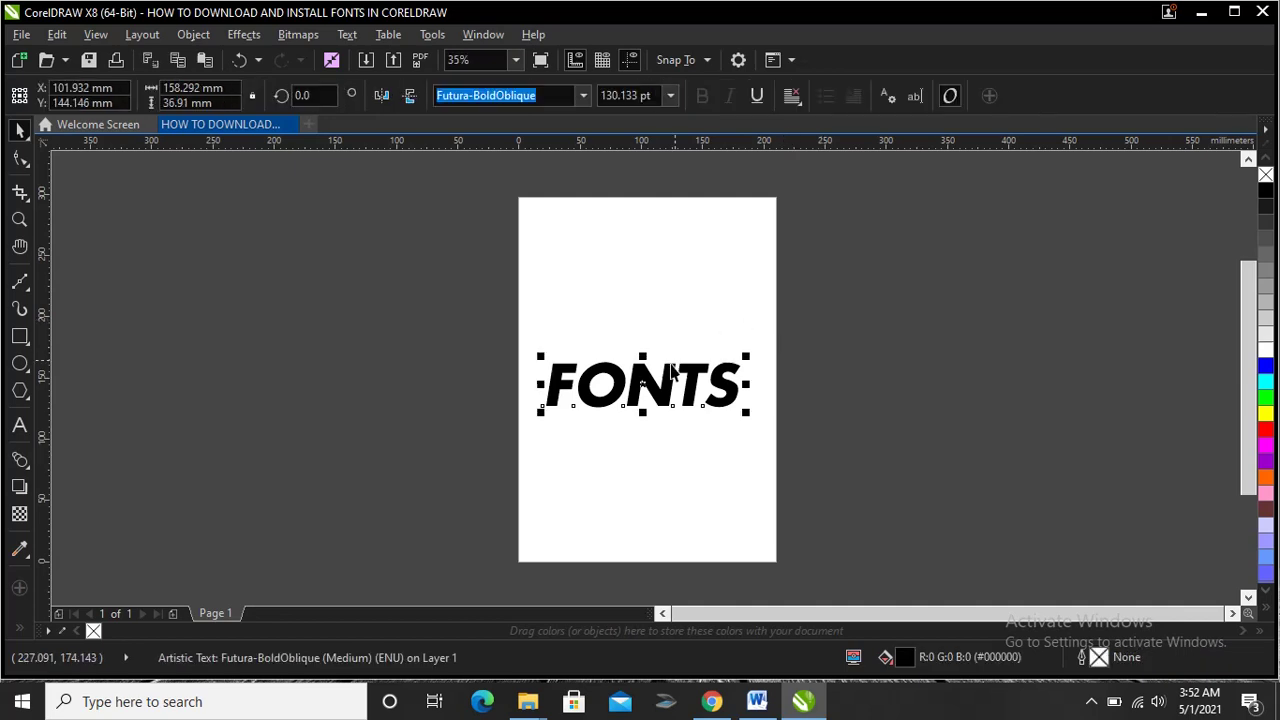
pyautogui.scroll(2, 643, 381)
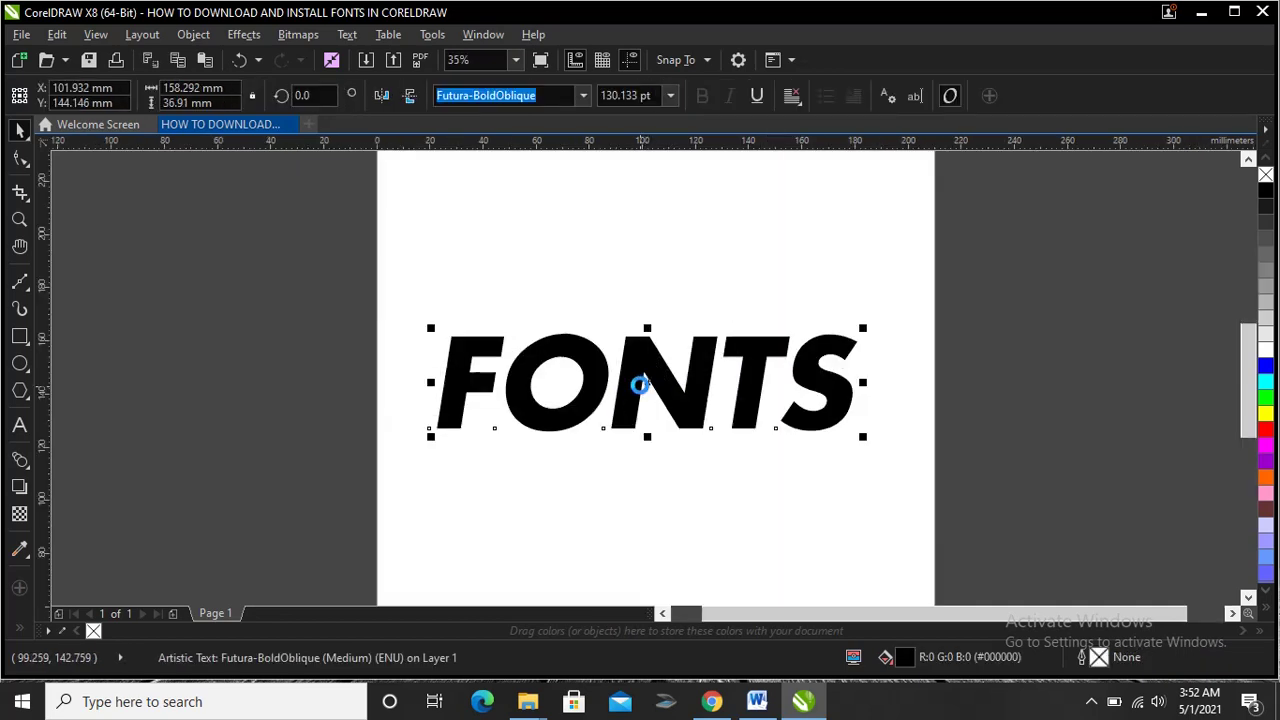
pyautogui.moveTo(985, 280); pyautogui.dragTo(361, 488)
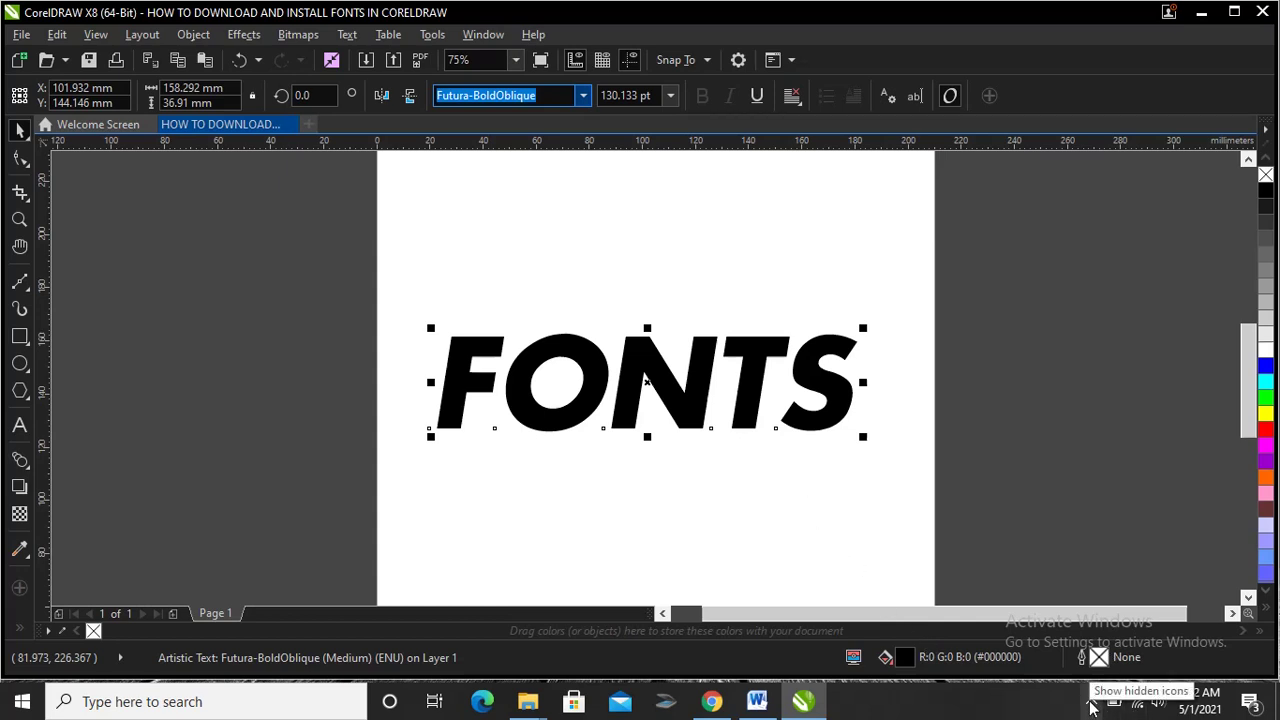
# Step: Search the font list for ANOTHER and pick Another Day for FONTS
pyautogui.click(1091, 705)
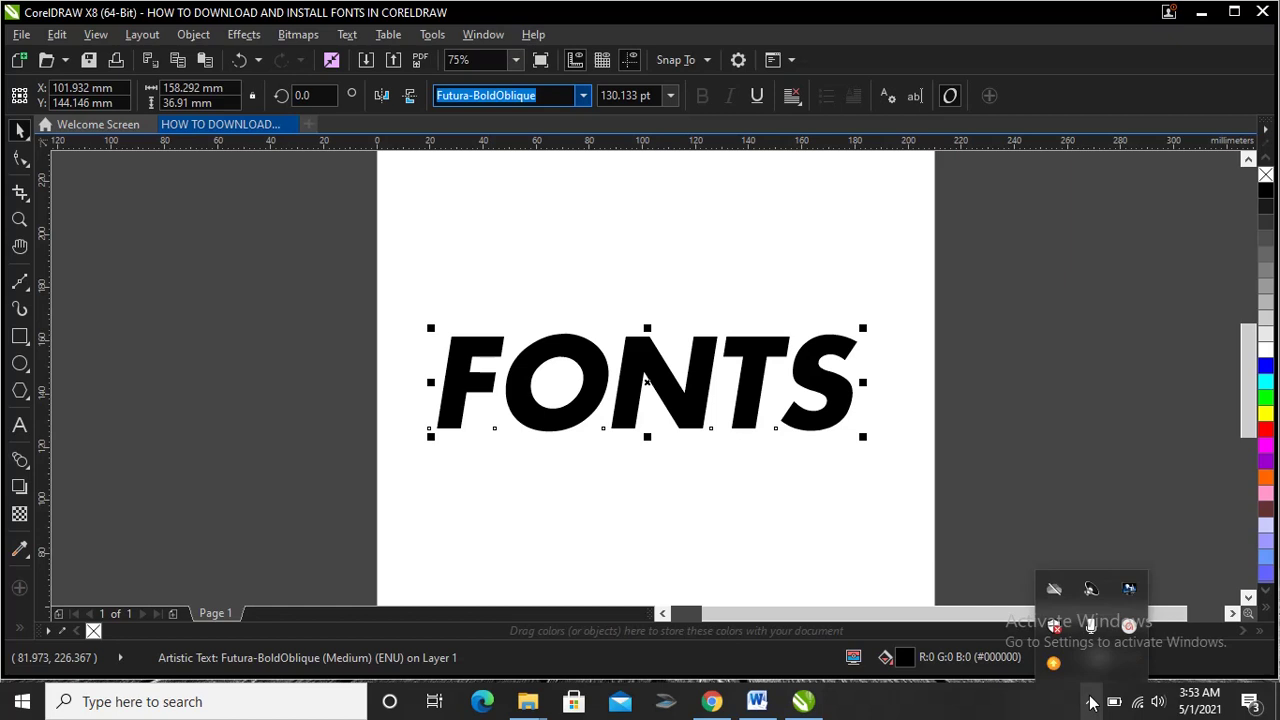
pyautogui.click(1092, 705)
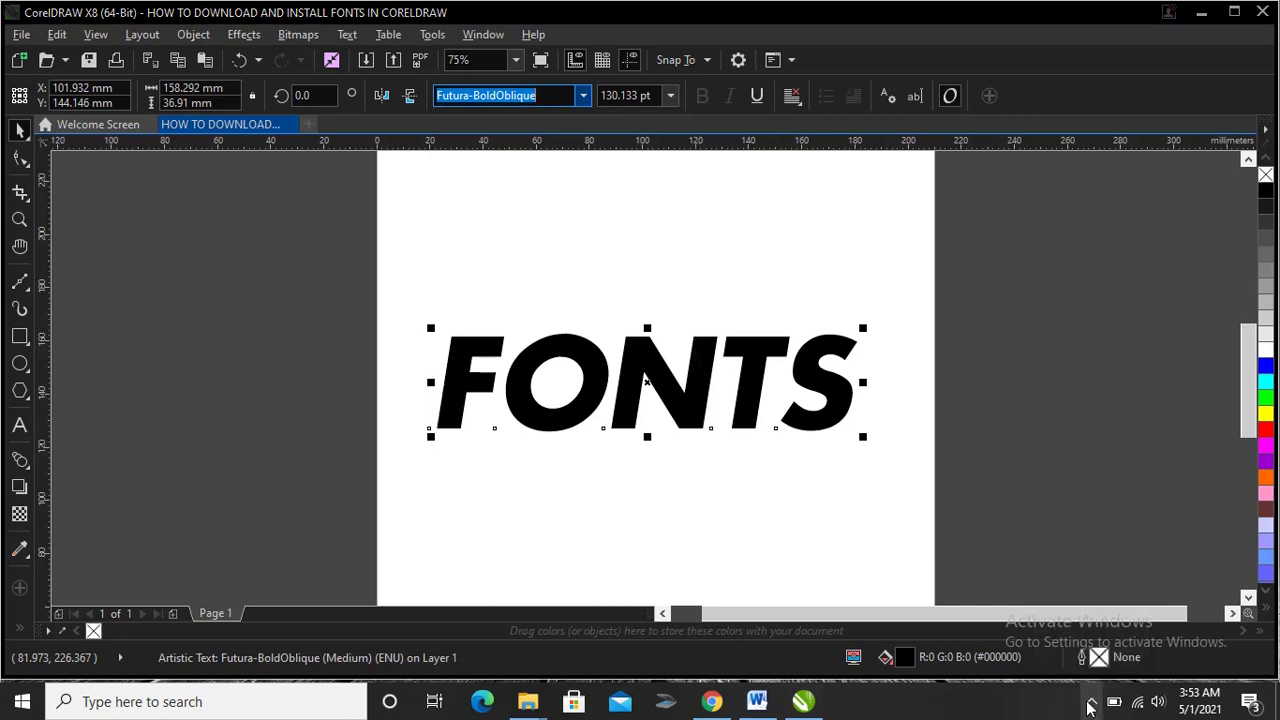
pyautogui.click(582, 95)
pyautogui.click(549, 96)
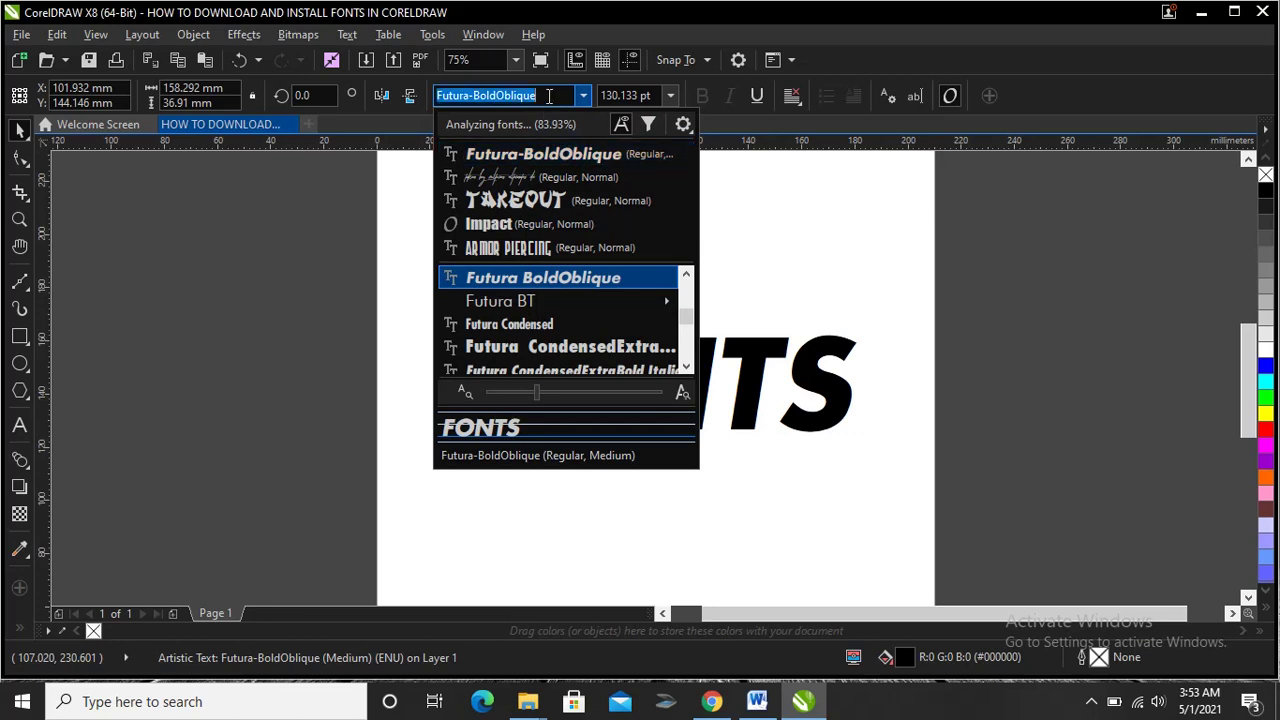
pyautogui.write('ANOTHER')
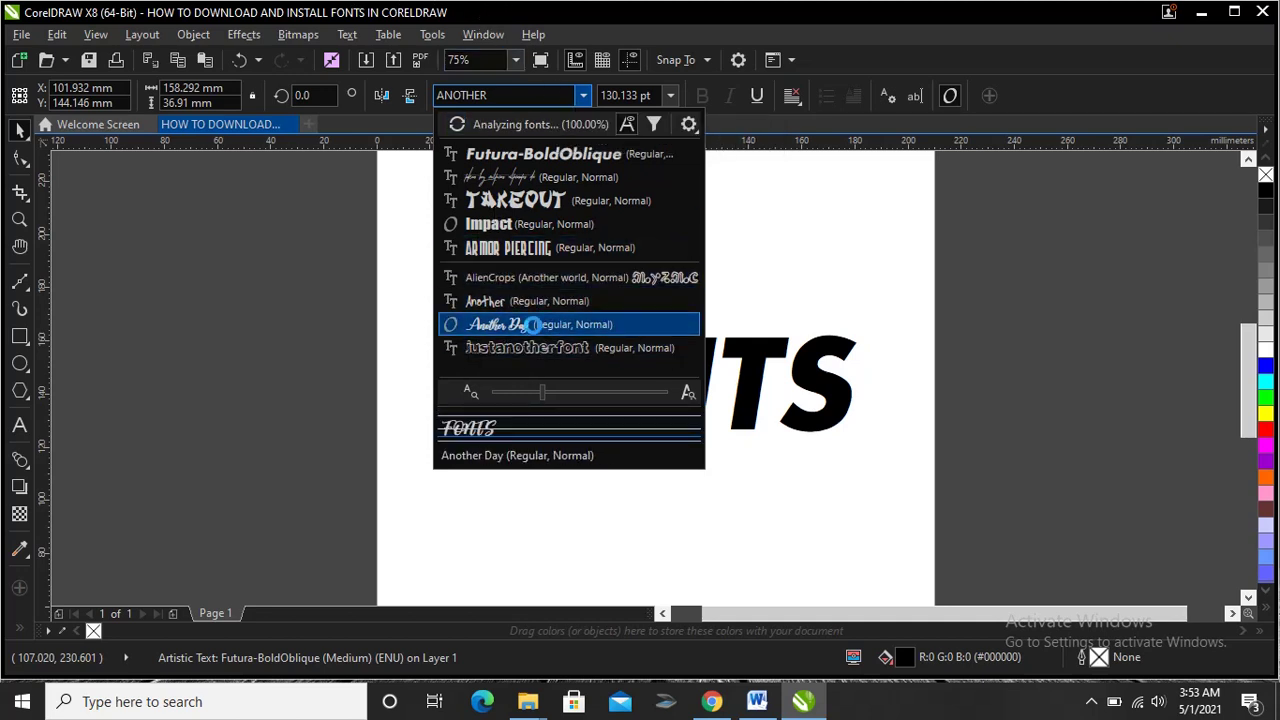
pyautogui.click(533, 325)
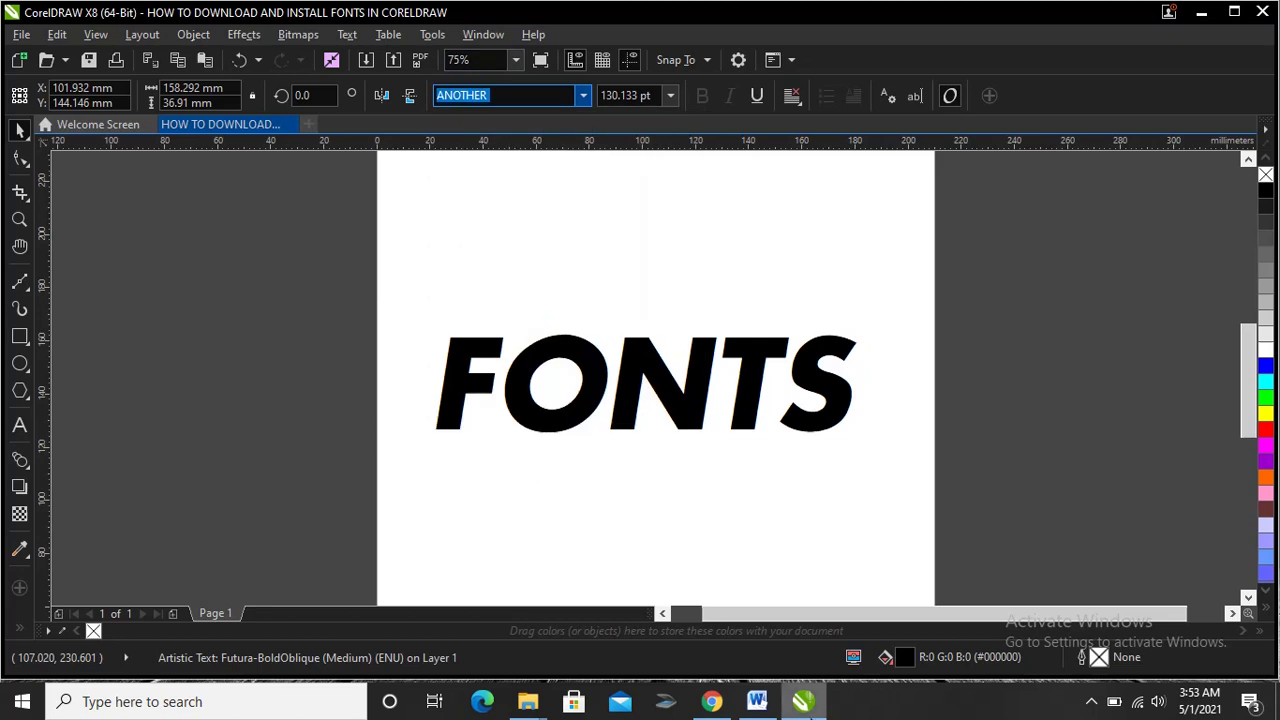
# Step: Apply Another Day to FONTS and enlarge the text to about 184 pt
pyautogui.moveTo(803, 701)
pyautogui.moveTo(815, 617)
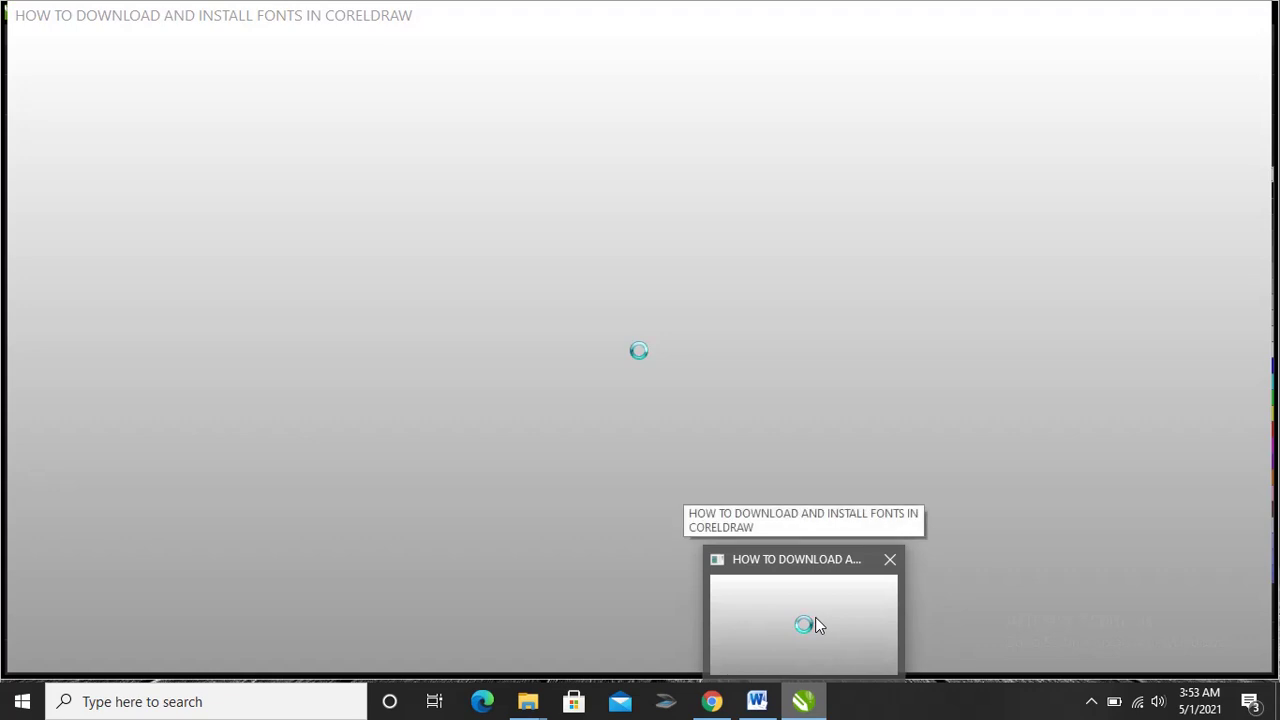
pyautogui.click(815, 617)
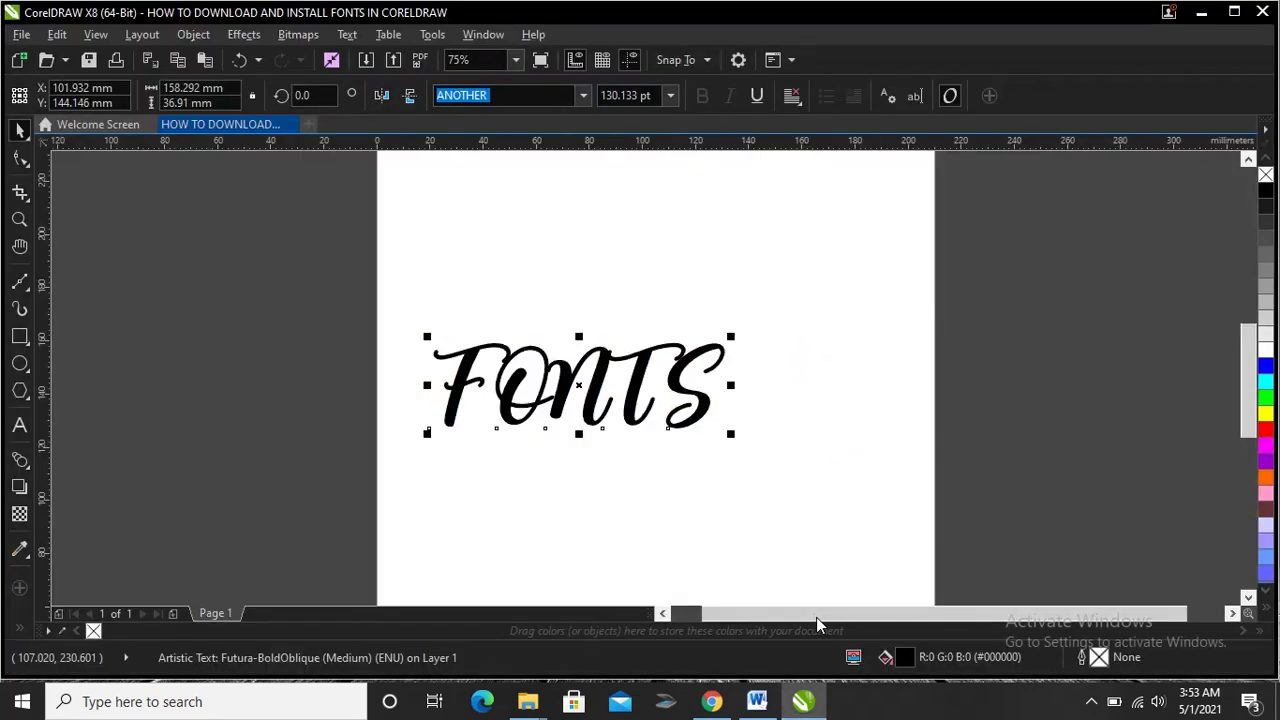
pyautogui.press('Return')
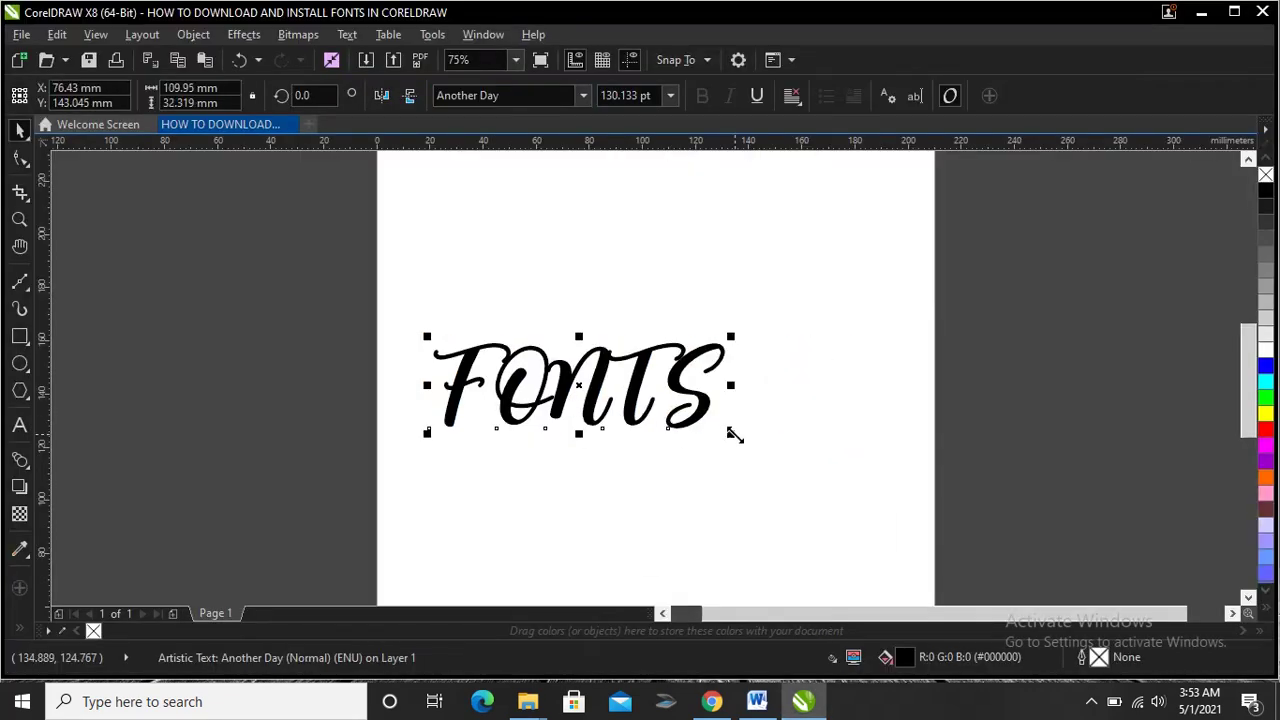
pyautogui.moveTo(733, 437); pyautogui.dragTo(852, 497)
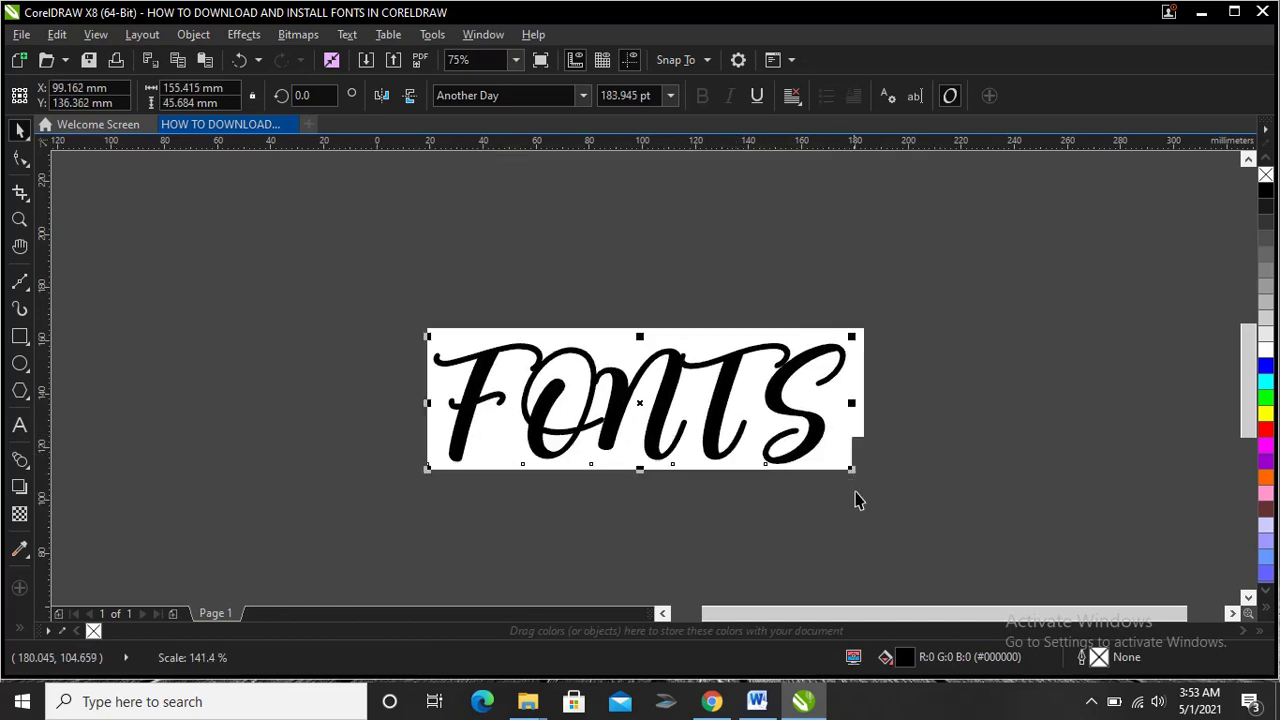
pyautogui.scroll(-2, 665, 405)
pyautogui.scroll(2, 665, 405)
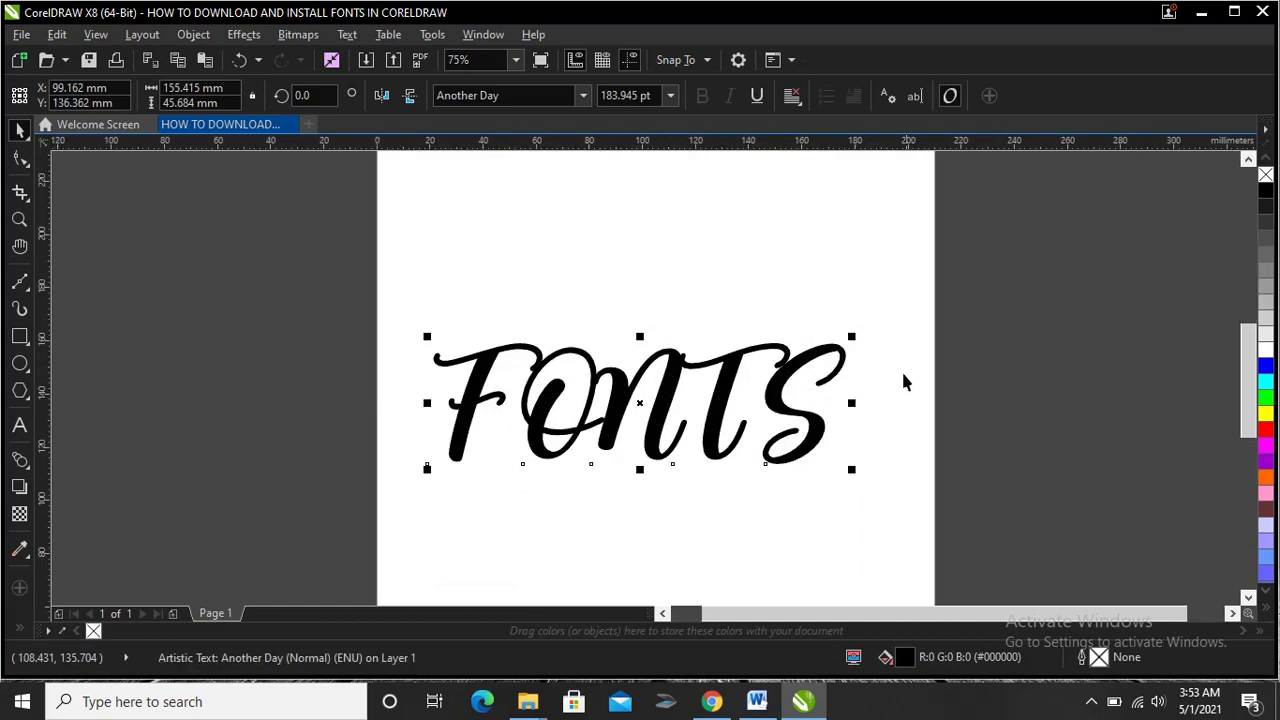
pyautogui.moveTo(851, 288); pyautogui.dragTo(610, 501)
pyautogui.moveTo(312, 505); pyautogui.dragTo(360, 509)
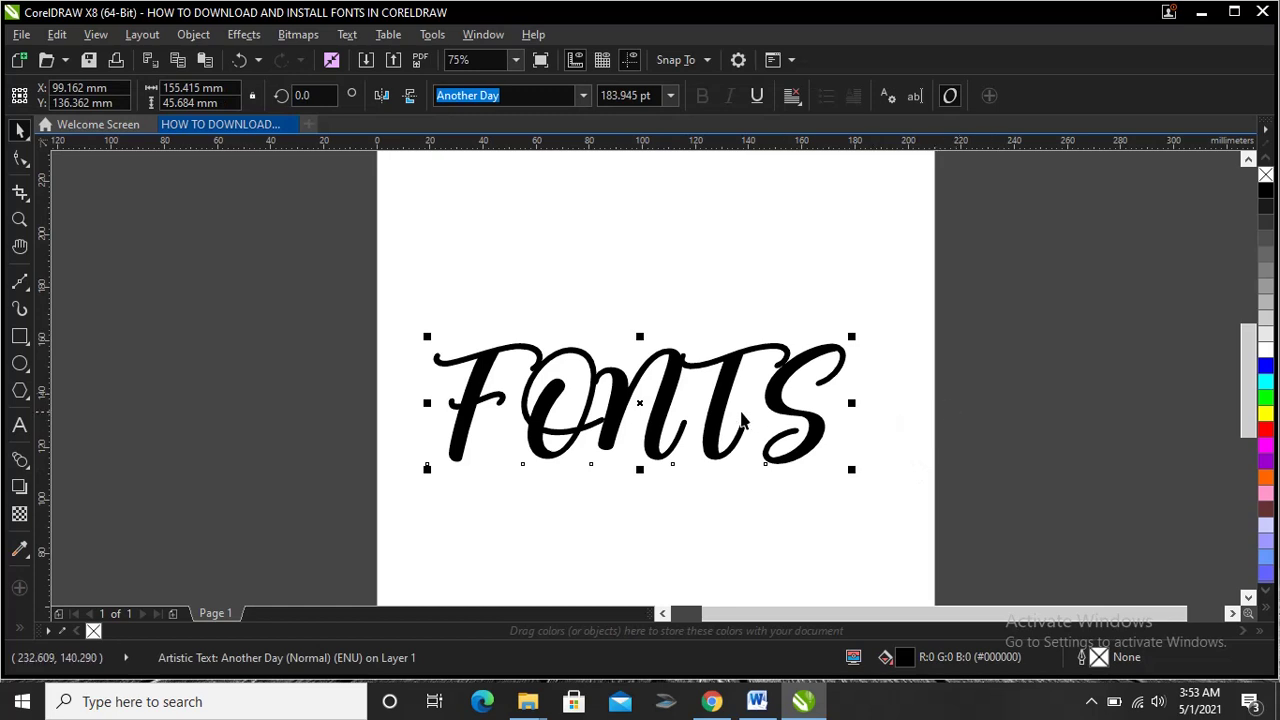
# Step: Centre the FONTS text on the page and zoom in to view the result
pyautogui.press('p')
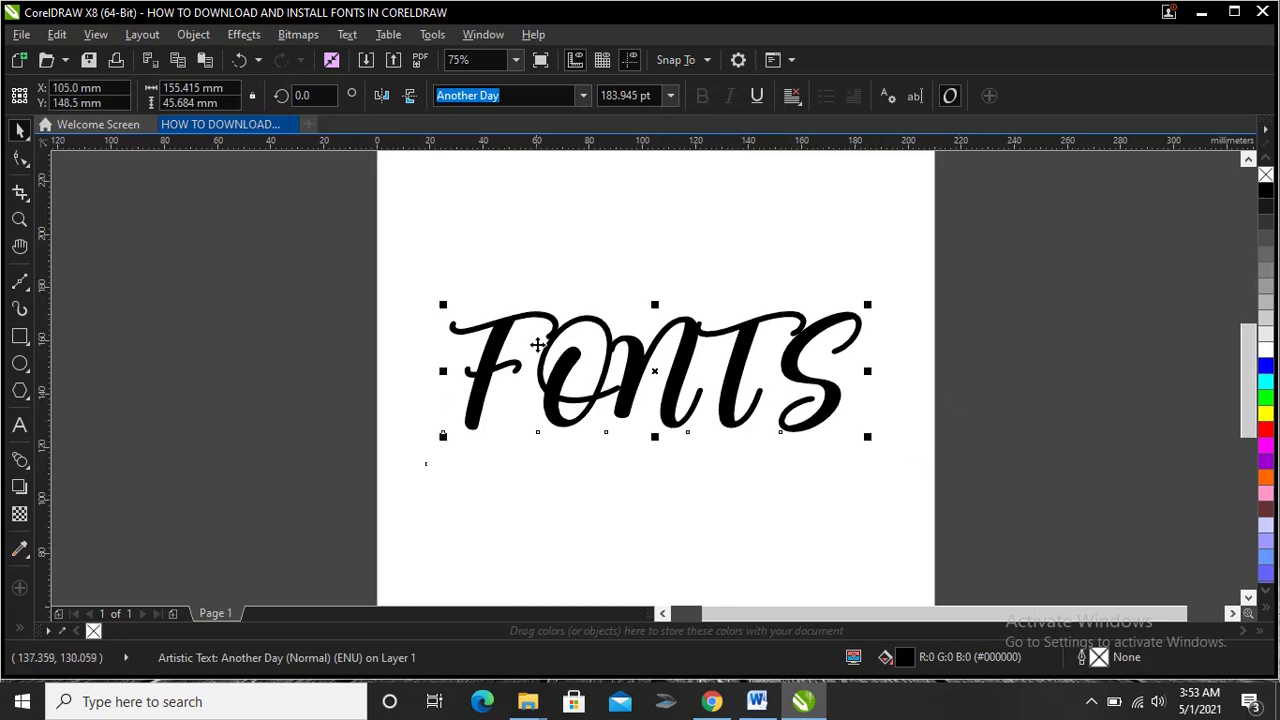
pyautogui.scroll(-2, 550, 352)
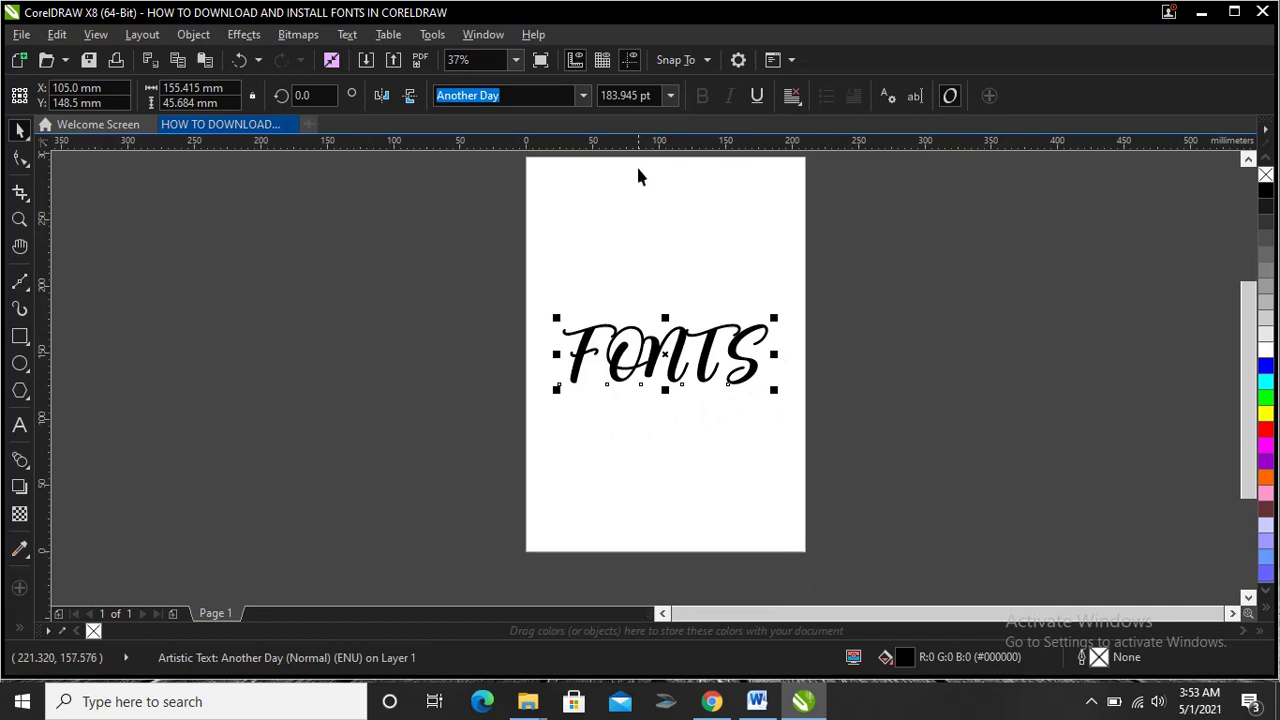
pyautogui.click(518, 62)
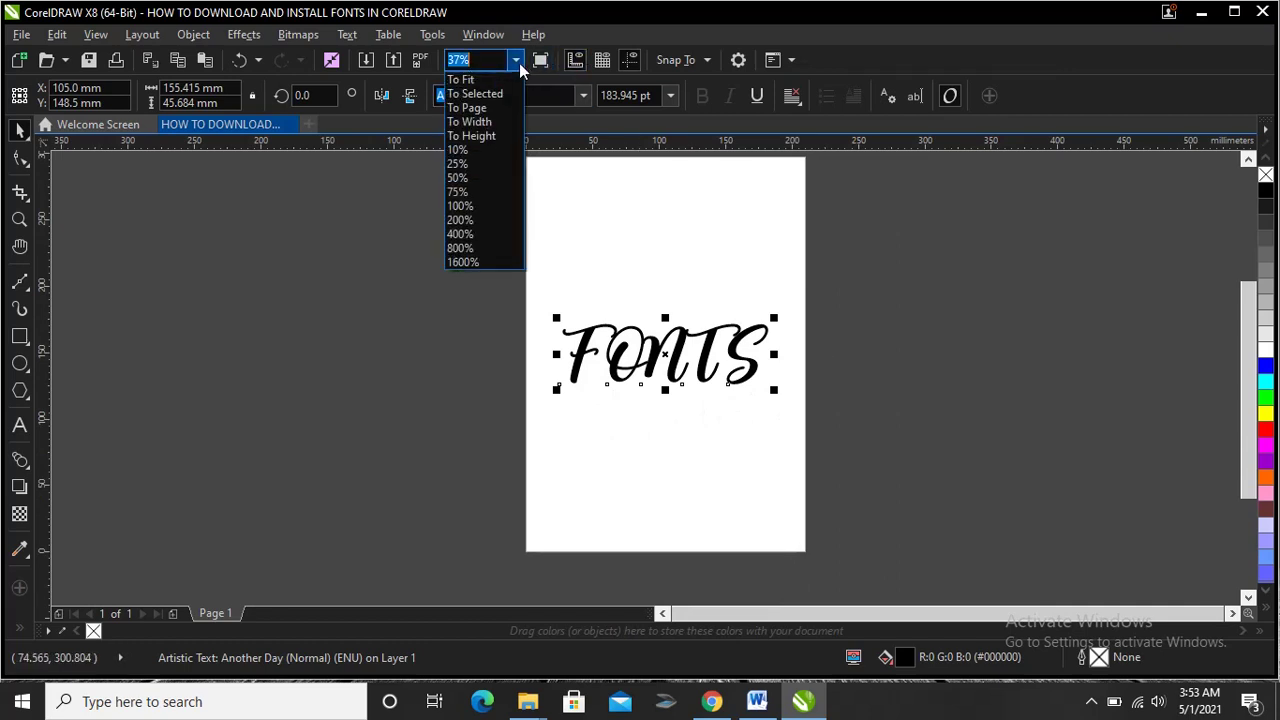
pyautogui.click(510, 78)
pyautogui.scroll(-1, 643, 290)
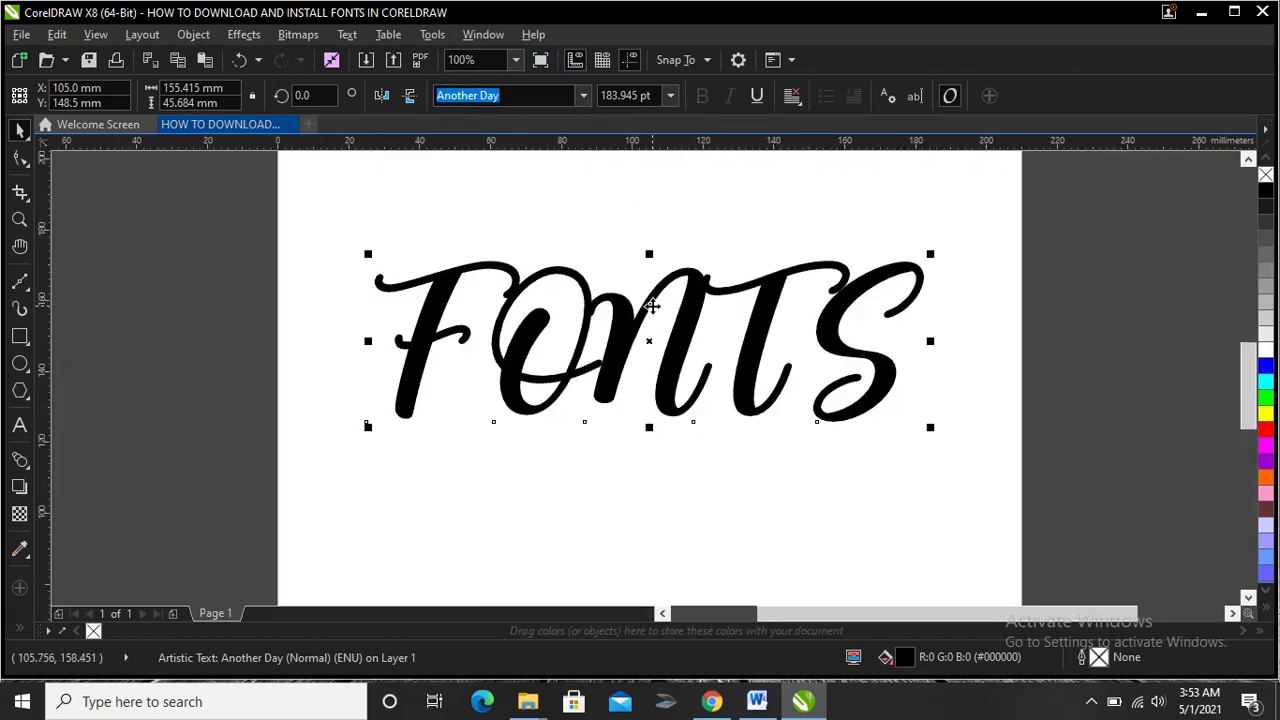
pyautogui.click(322, 232)
pyautogui.moveTo(322, 232); pyautogui.dragTo(1009, 509)
pyautogui.click(1040, 355)
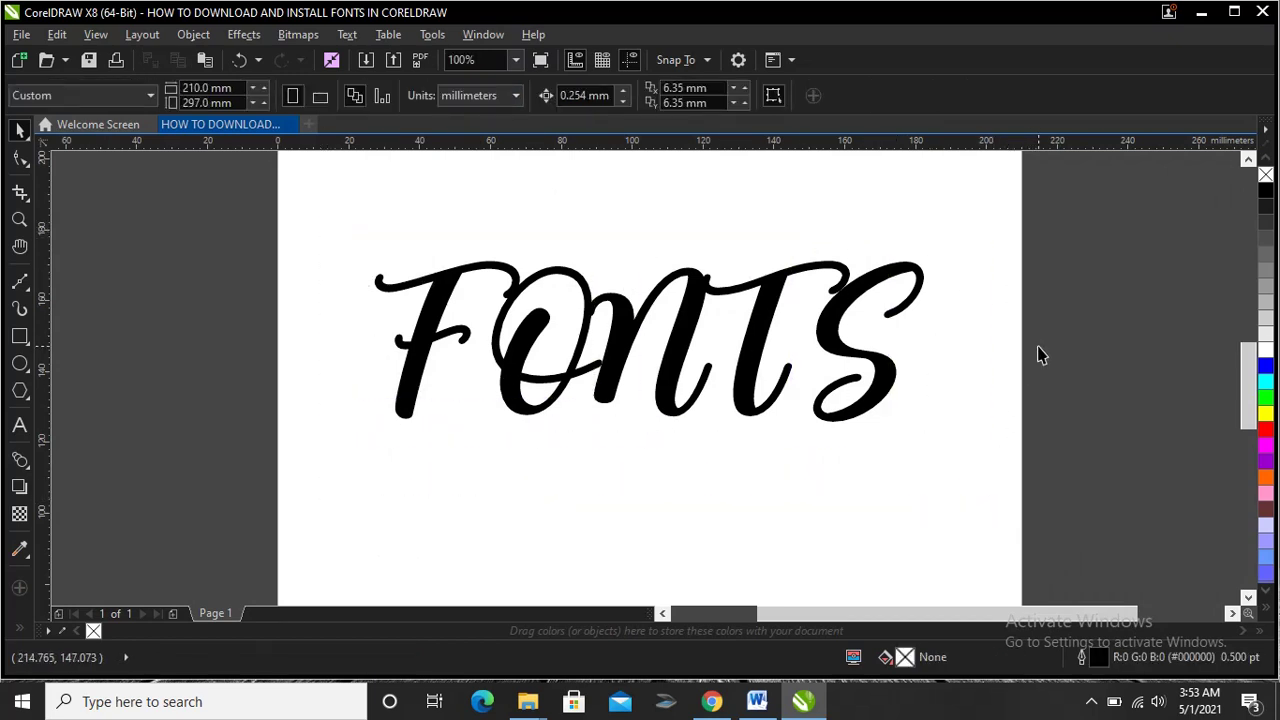